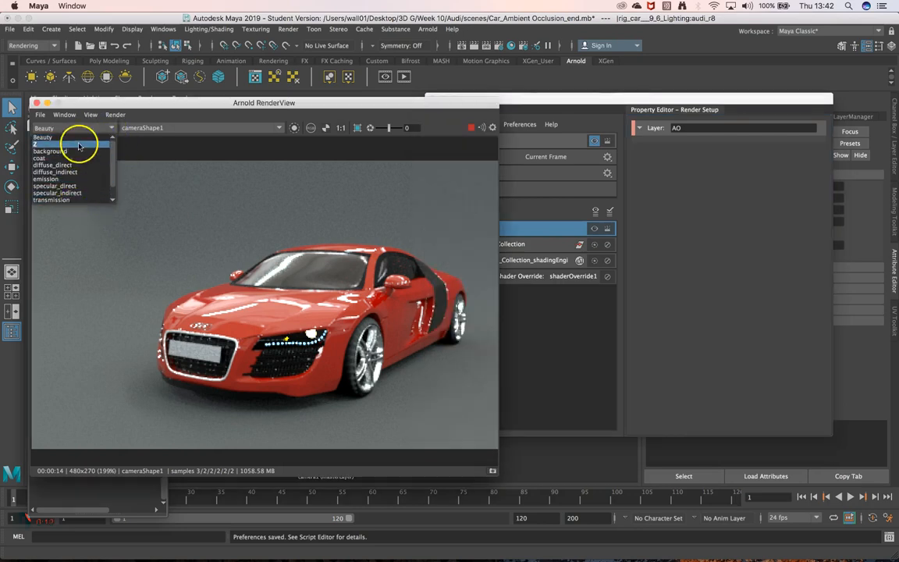
Set the Arnold RenderView test resolution to 100%
click(380, 280)
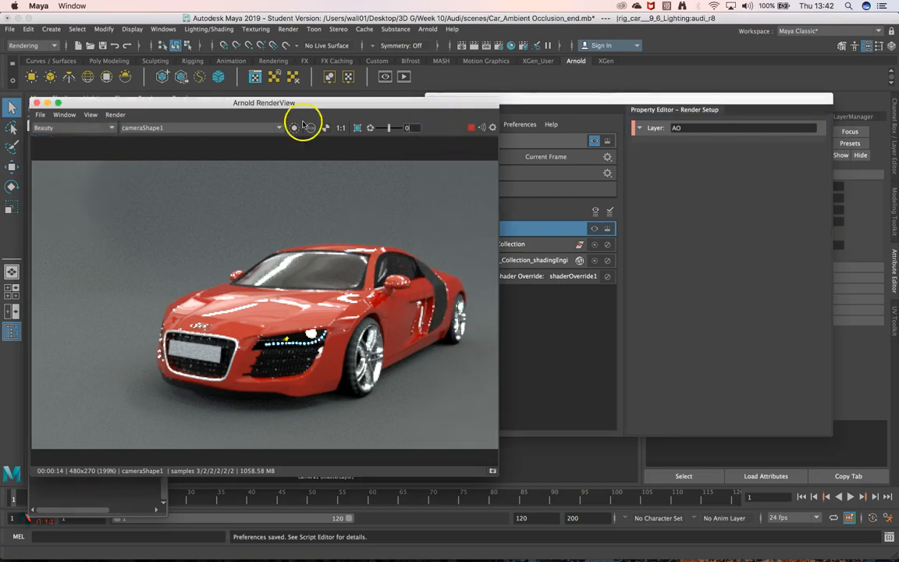
click(91, 115)
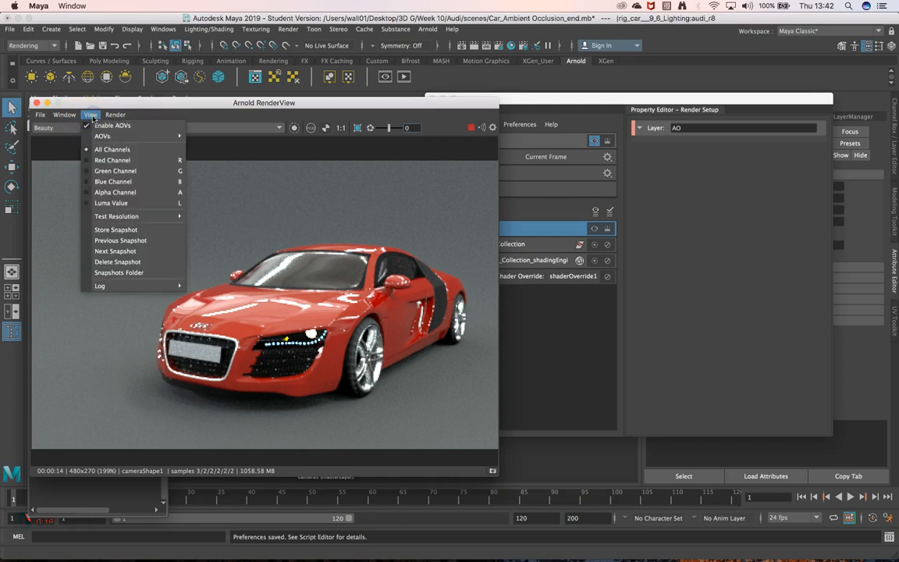
mouse_move(119, 216)
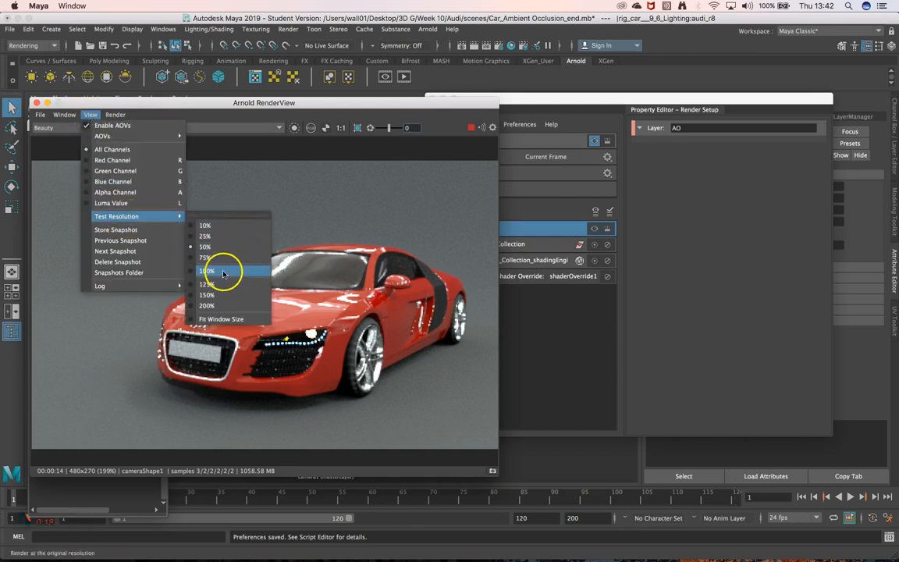
click(224, 273)
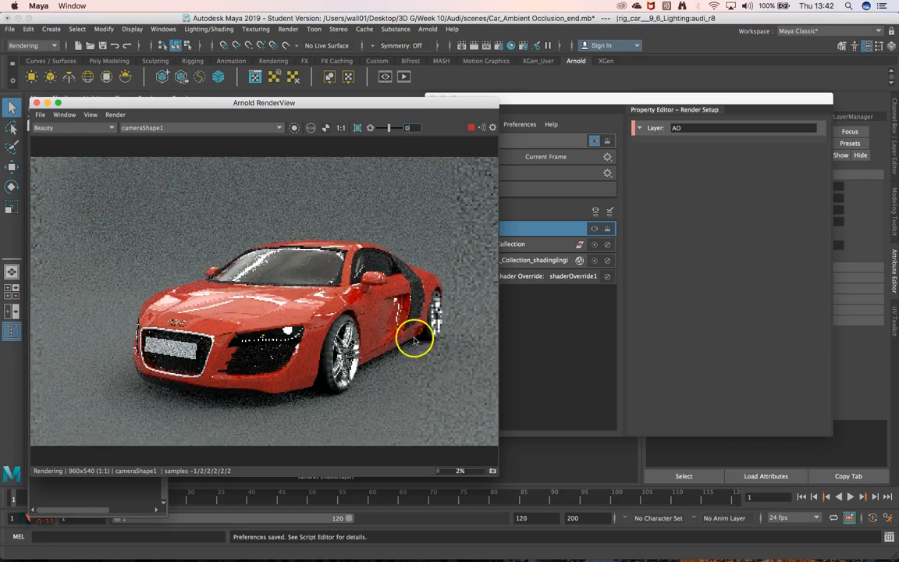
Bring the Render Setup window forward and move it clear of the Attribute Editor
click(557, 97)
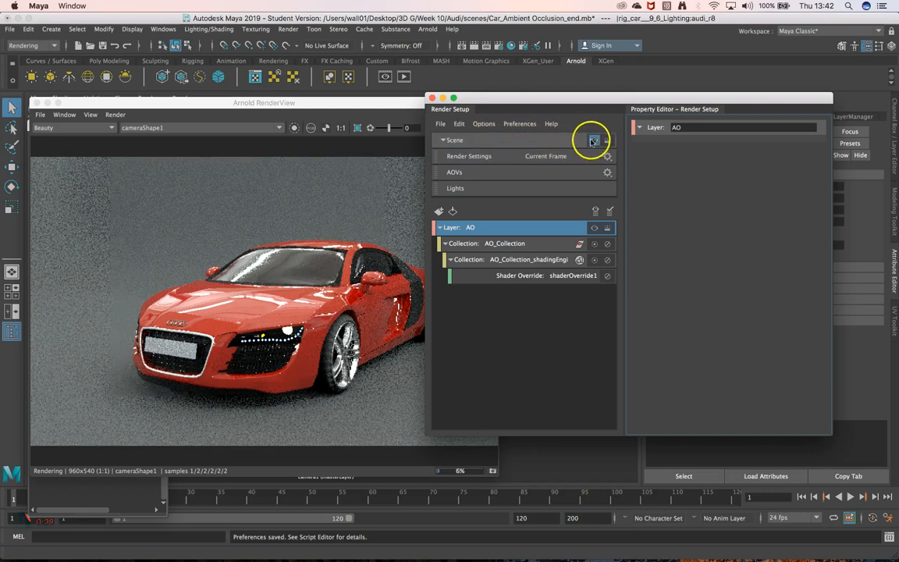
click(320, 102)
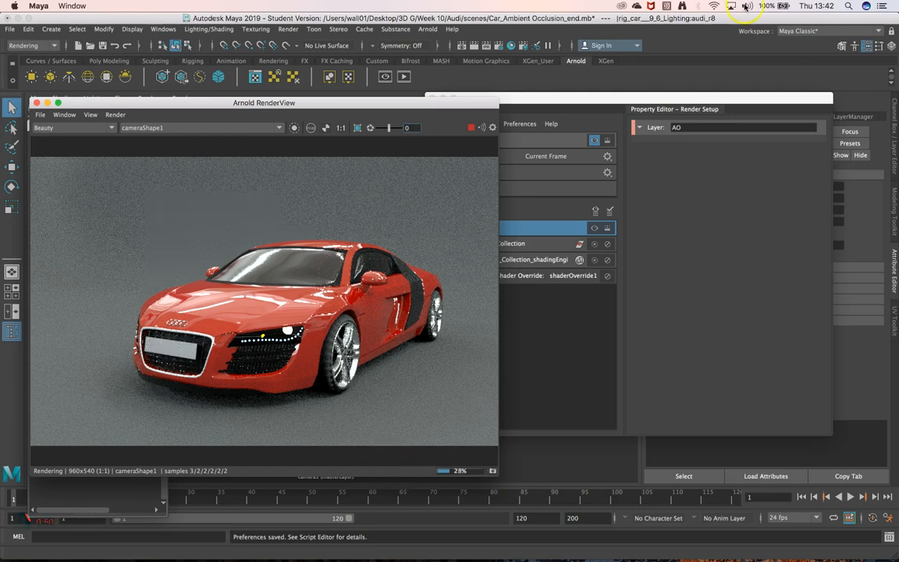
click(868, 205)
drag(755, 91, 600, 94)
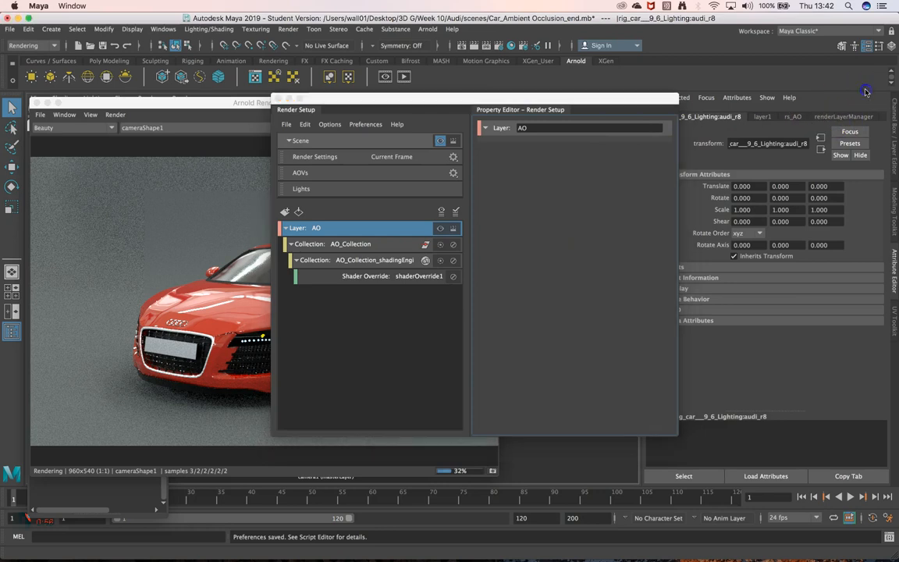
drag(605, 97, 549, 113)
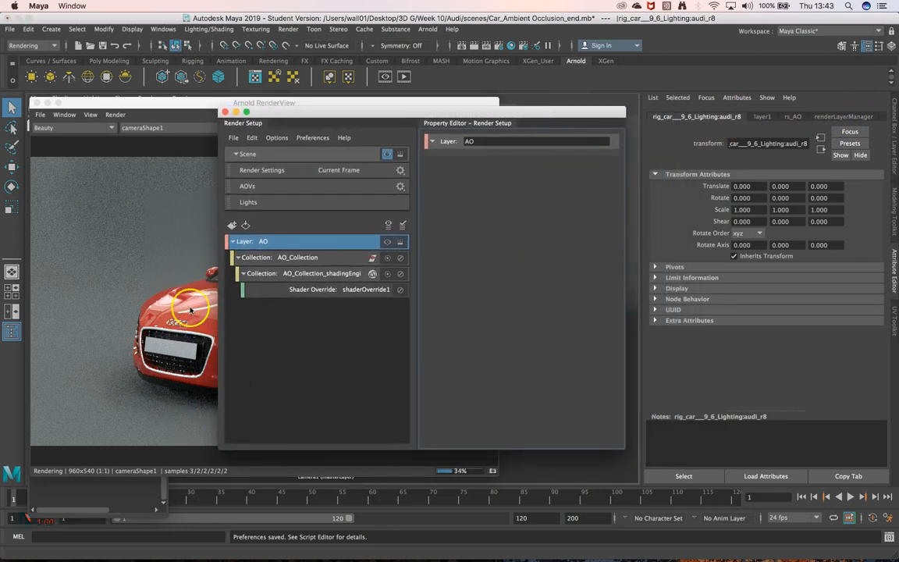
Examine the attributes of the audi_r8 group and its connected layer1, rs_AO and renderLayerManager nodes
click(766, 120)
click(797, 119)
click(824, 119)
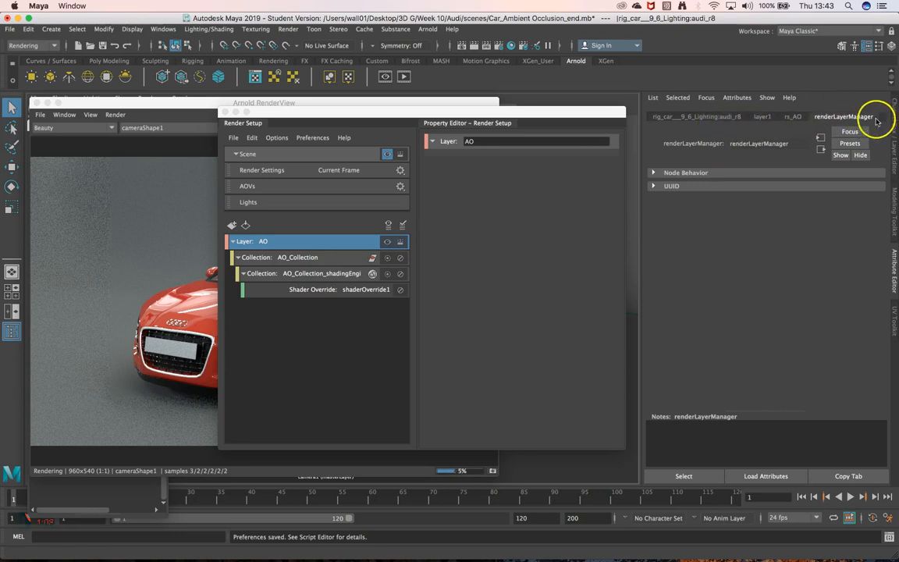
click(793, 117)
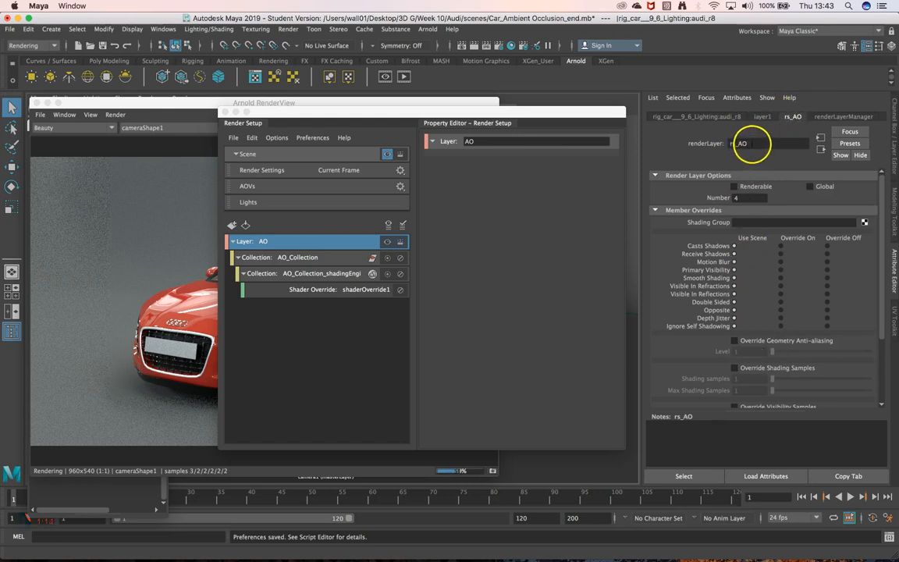
scroll(883, 328, down, 3)
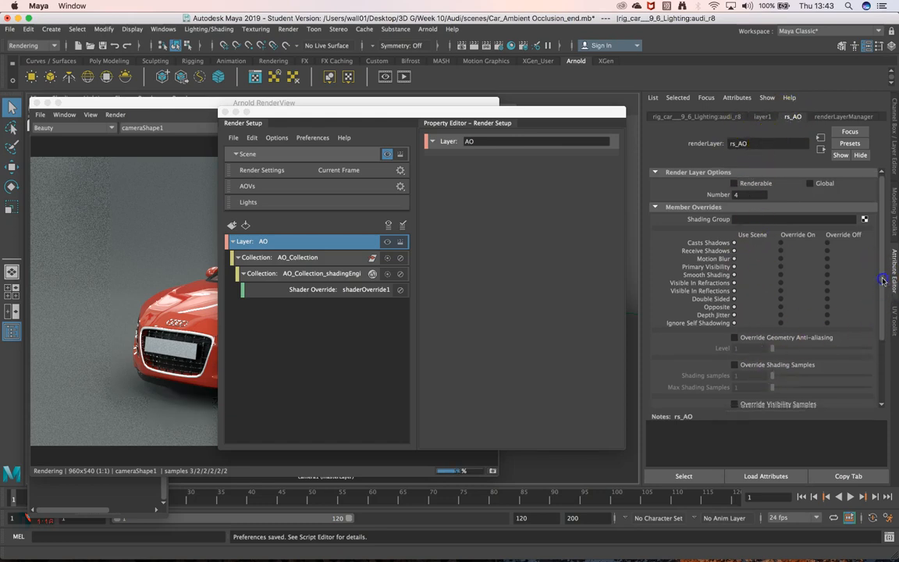
scroll(886, 356, up, 3)
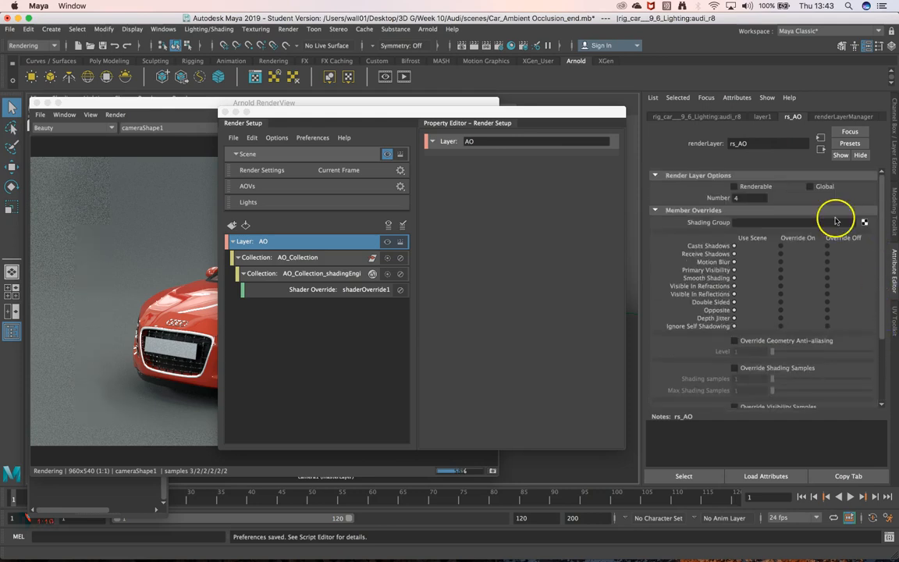
click(758, 117)
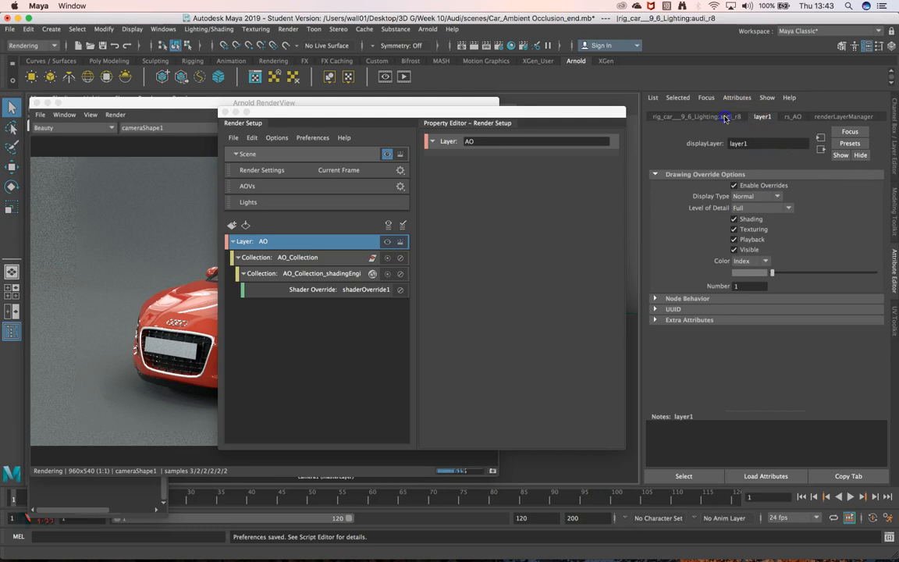
click(725, 117)
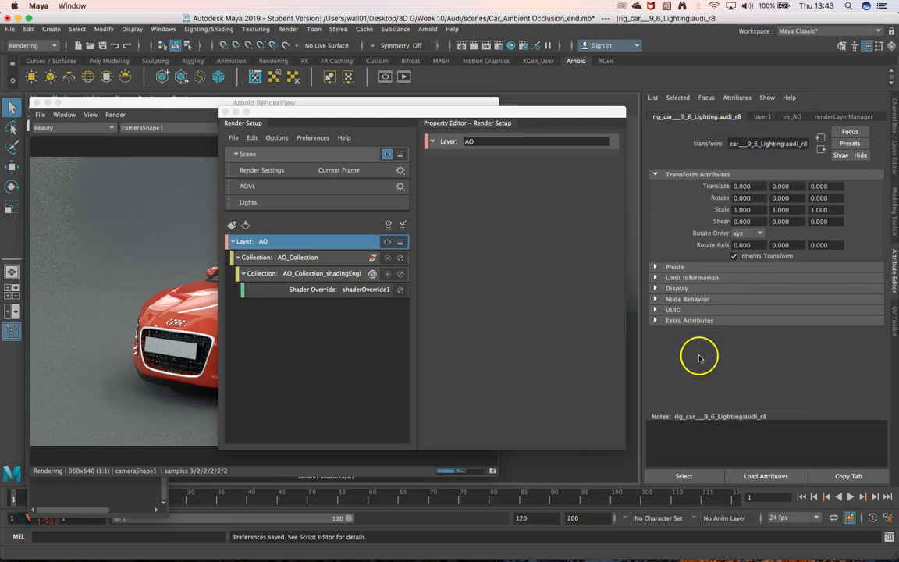
Bring the Arnold RenderView forward and move the Render Setup window down to uncover the car in the viewport
click(252, 160)
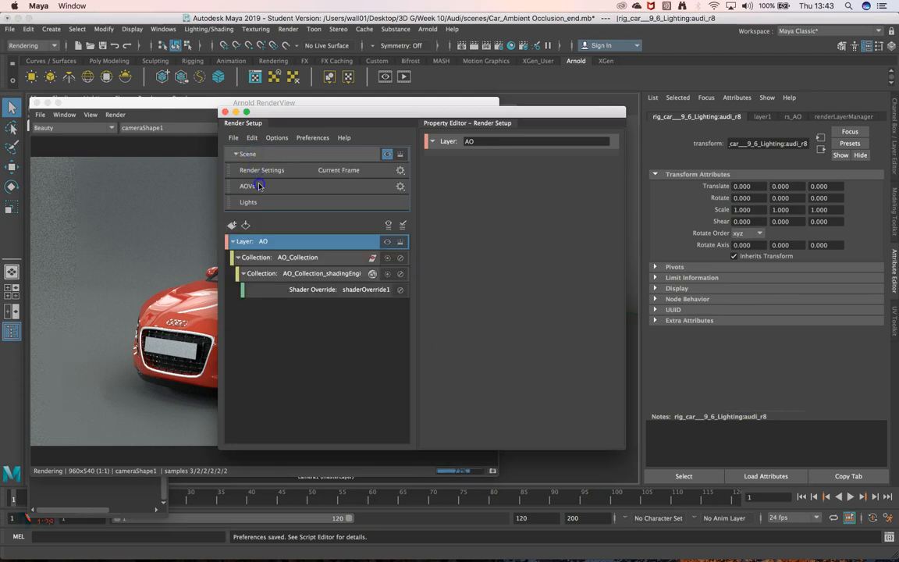
click(170, 106)
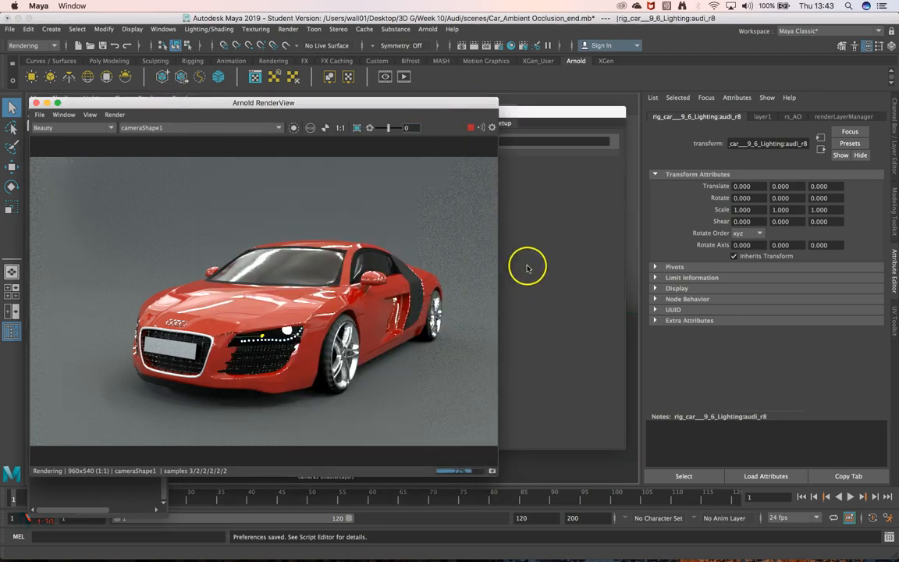
drag(547, 110, 686, 514)
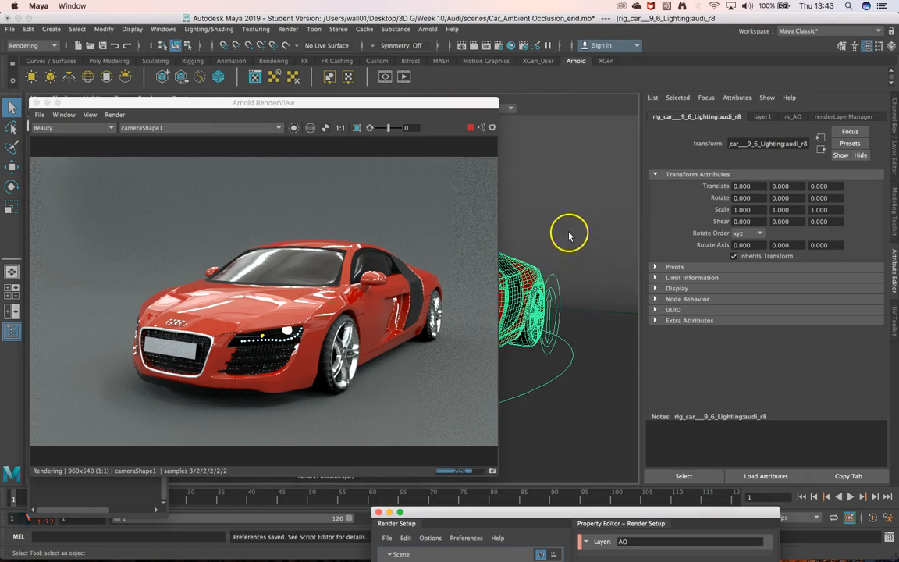
Select the gas_supply_back body part and examine the attributes of its aiStandard car shader
click(549, 252)
click(531, 277)
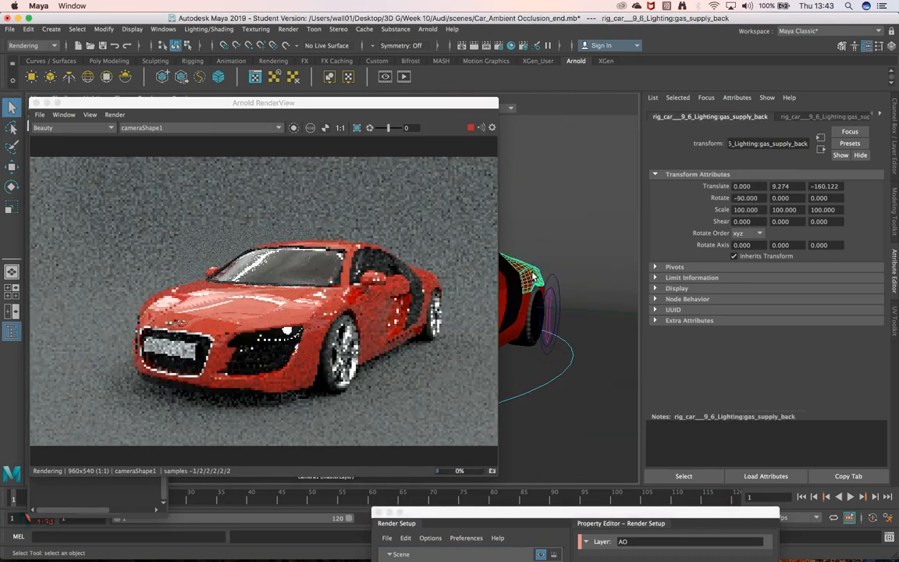
click(880, 116)
click(879, 115)
click(792, 117)
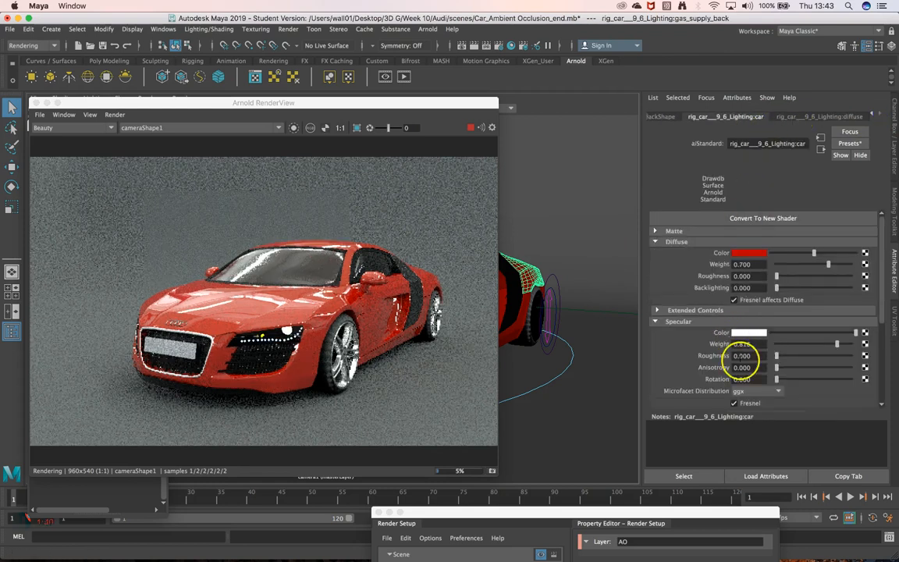
drag(880, 248, 885, 341)
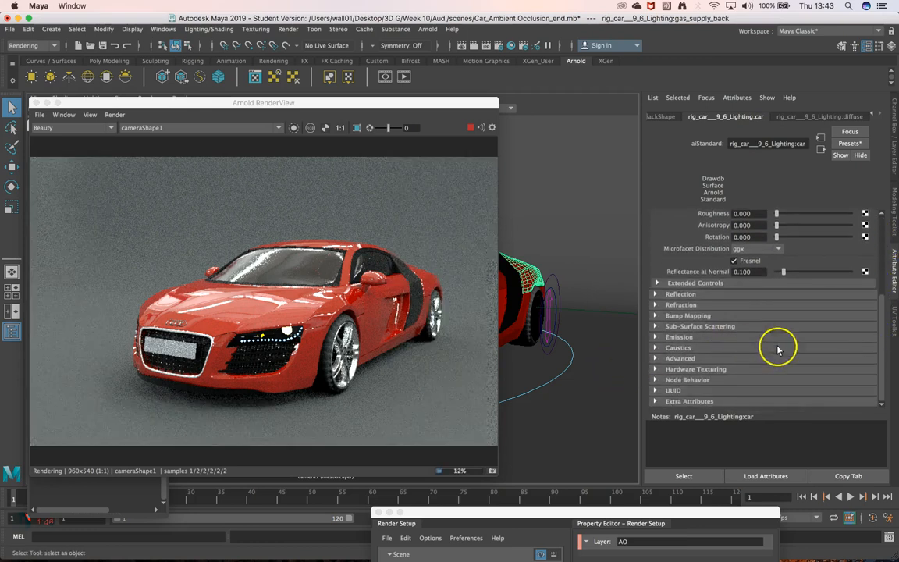
drag(878, 311, 876, 228)
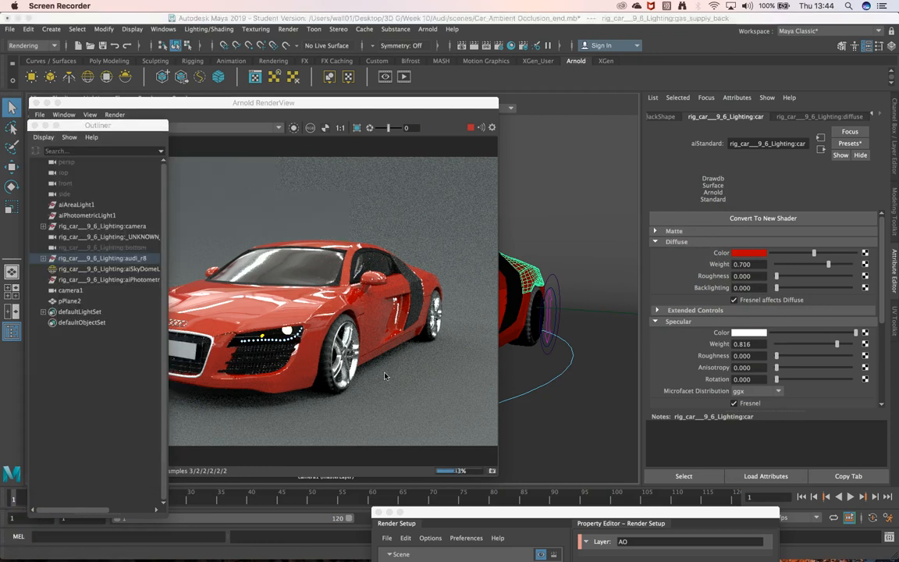
Bring the Arnold RenderView in front of the Outliner and review its list of AOV passes
click(125, 133)
click(191, 108)
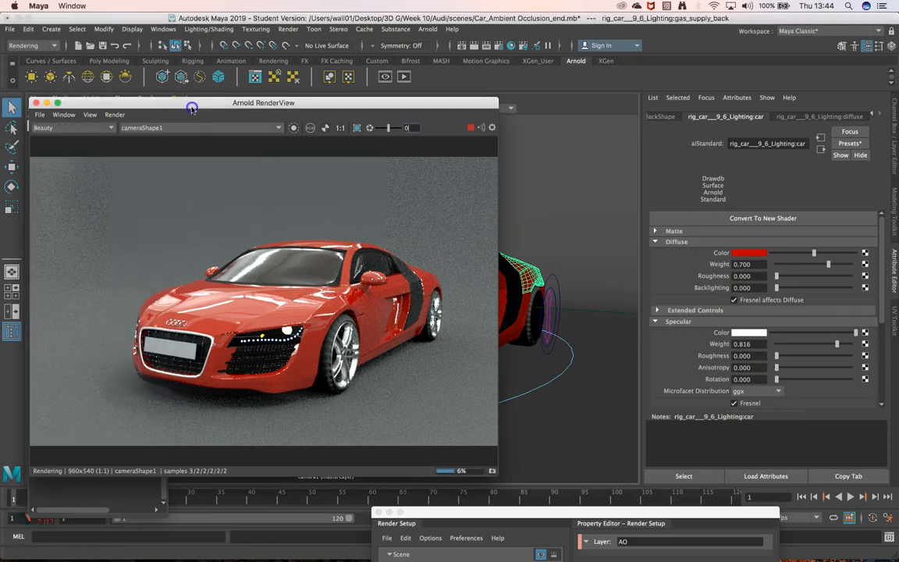
click(110, 129)
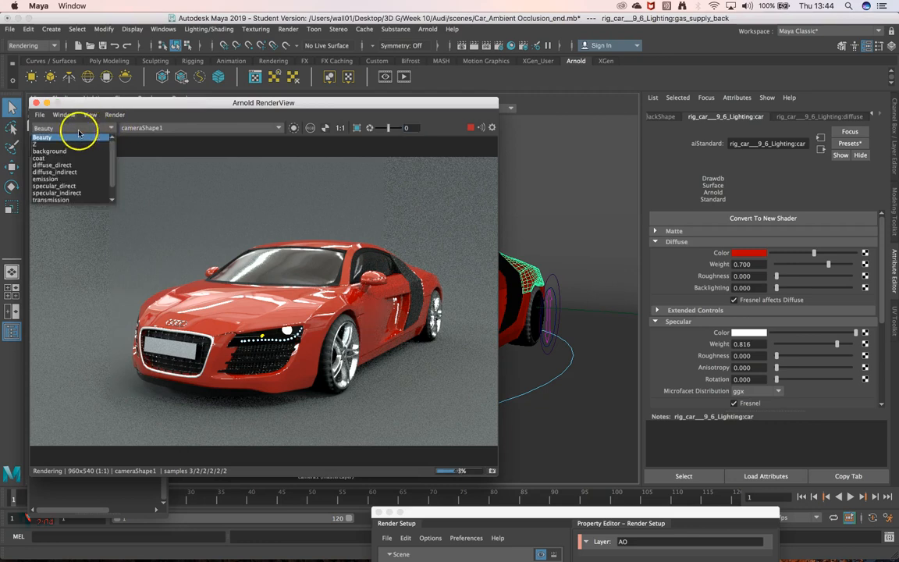
click(222, 102)
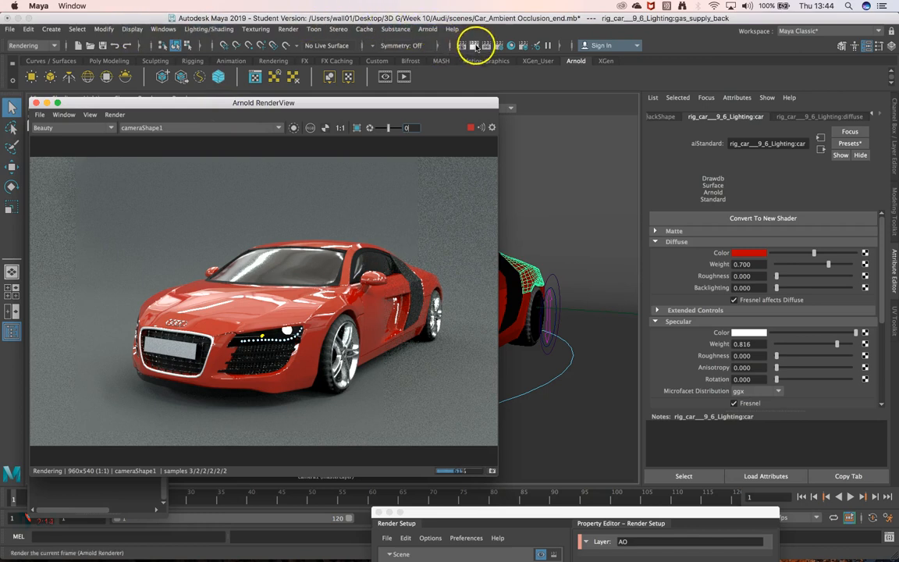
Open the AOV section of the Render Settings and move the window clear of the Attribute Editor
click(498, 47)
drag(657, 124, 560, 75)
click(555, 128)
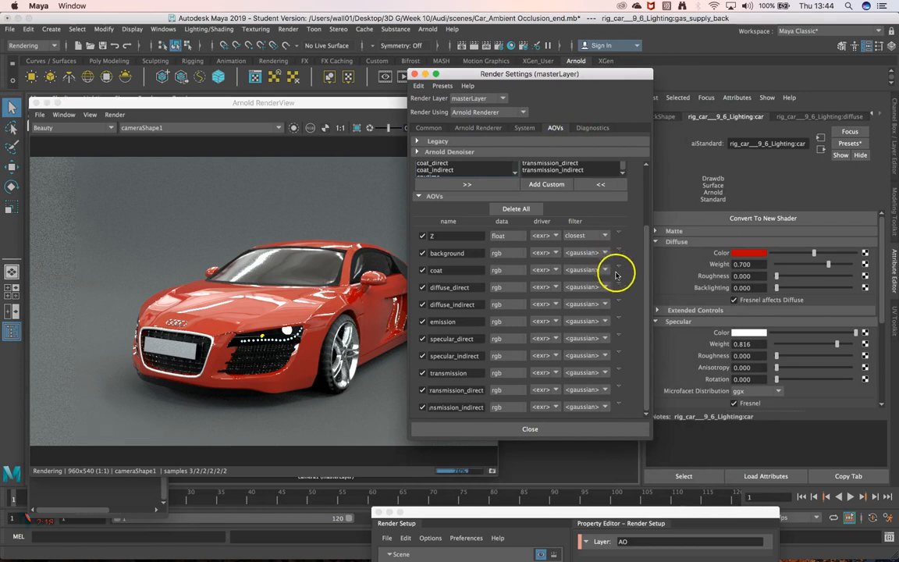
Select the active transmission_indirect AOV and examine its attributes, including light groups, custom AOV and outputs
click(442, 239)
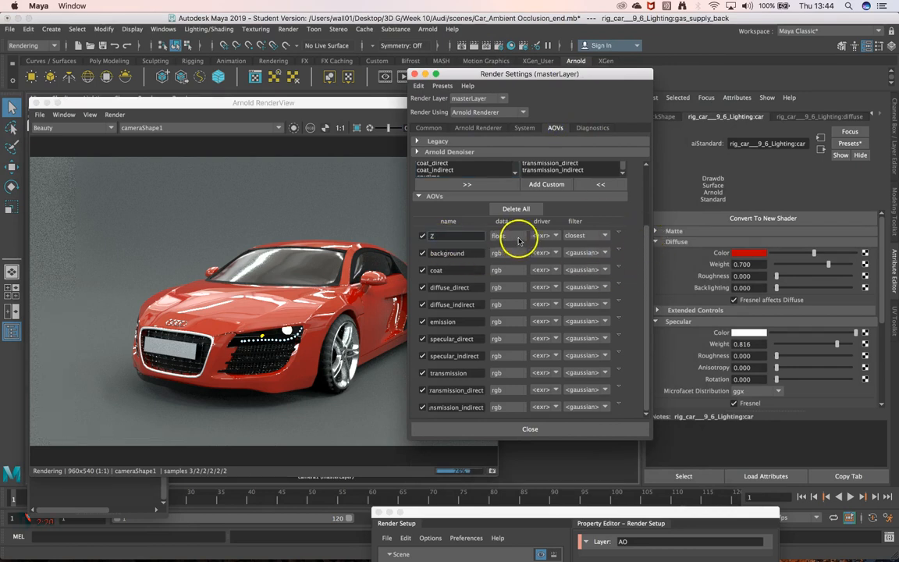
click(550, 170)
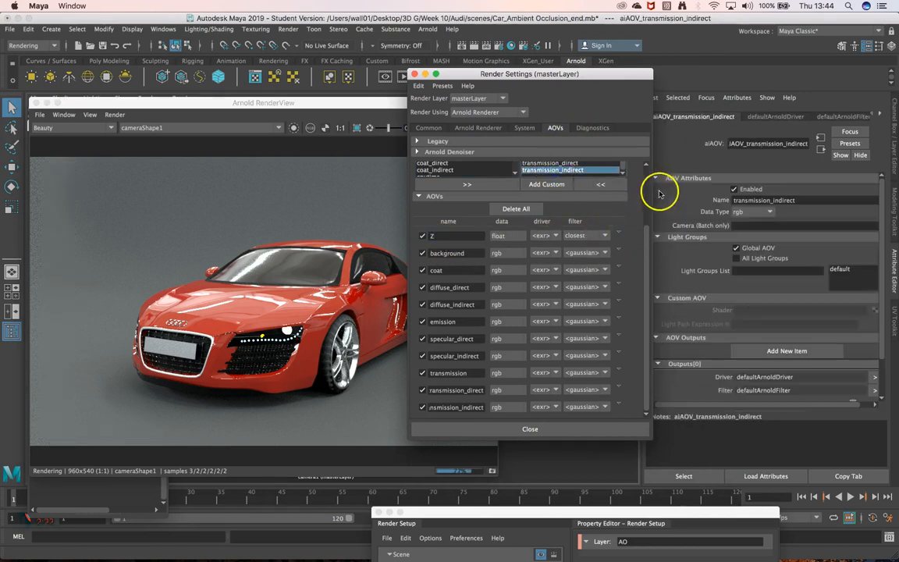
scroll(583, 205, up, 3)
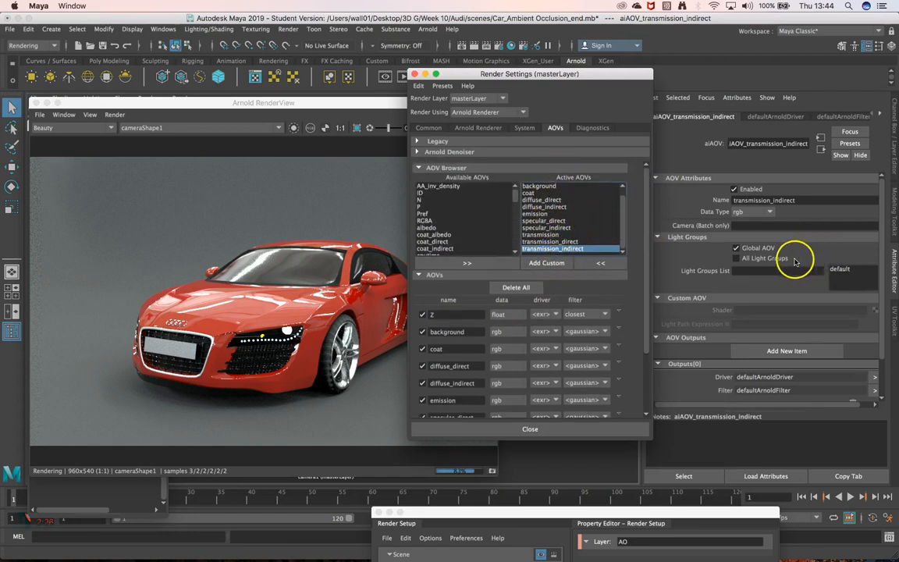
click(879, 235)
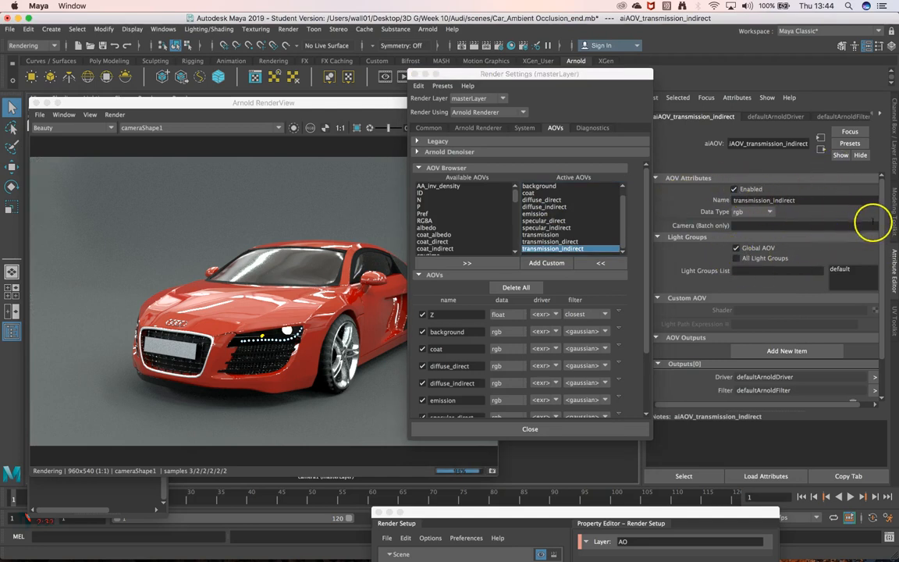
scroll(873, 234, down, 2)
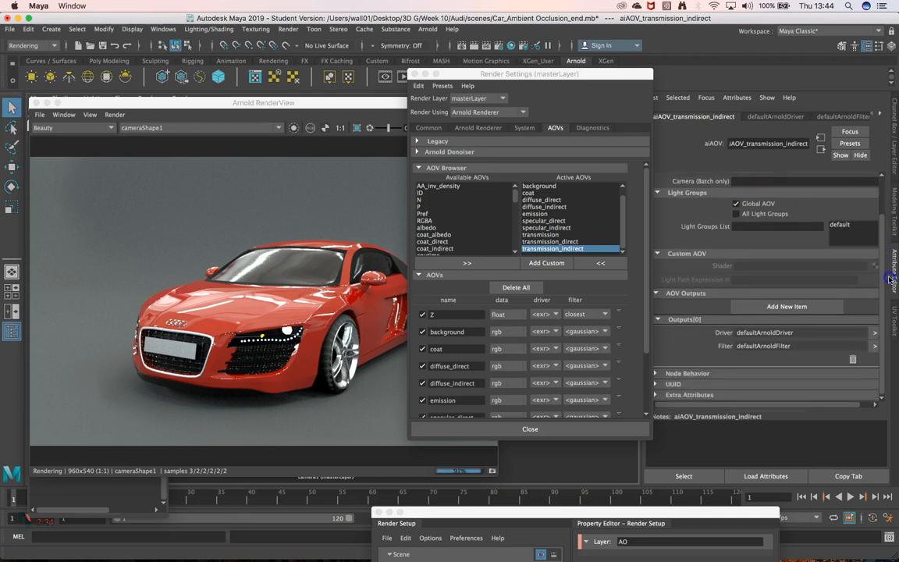
scroll(891, 279, up, 2)
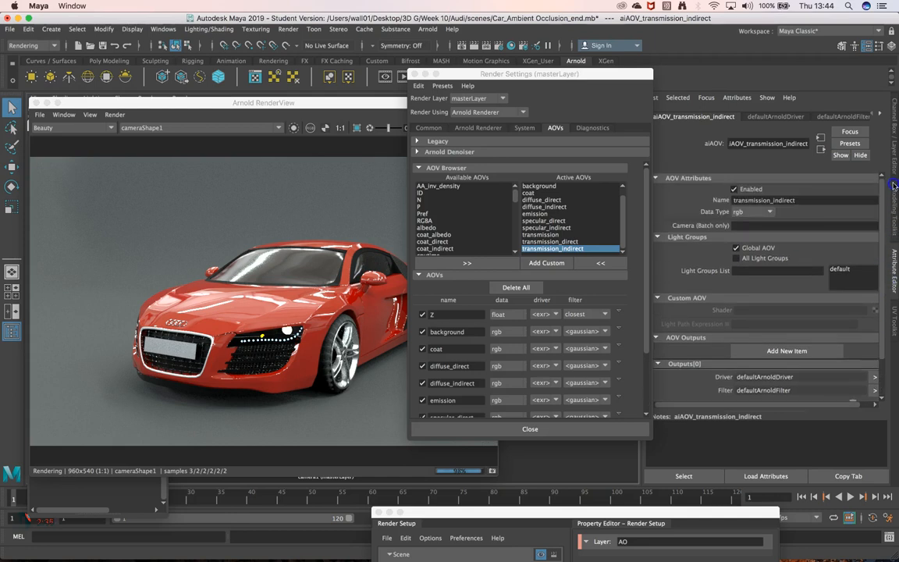
Select the active emission AOV and inspect its attributes, default Arnold driver, filter and render options
click(535, 186)
key(Down)
key(Down)
key(Down)
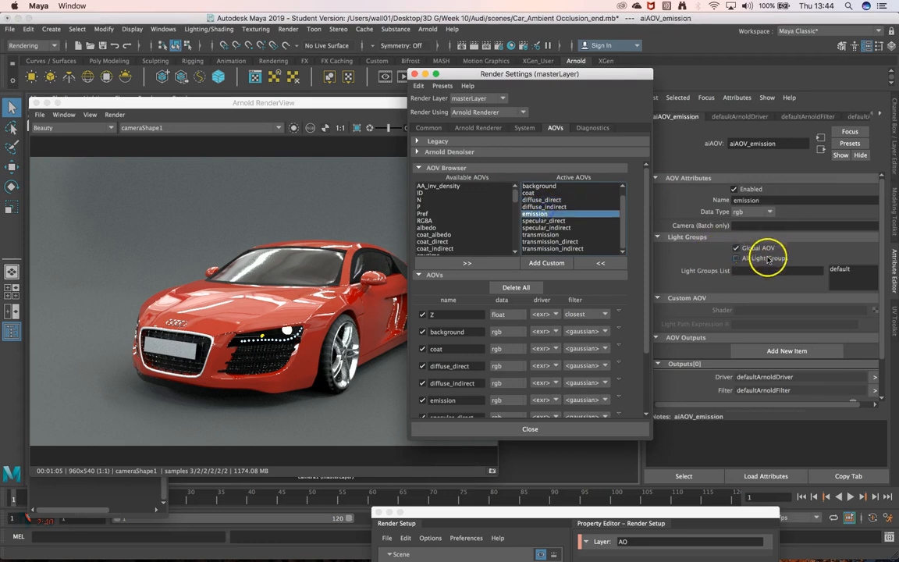
click(749, 119)
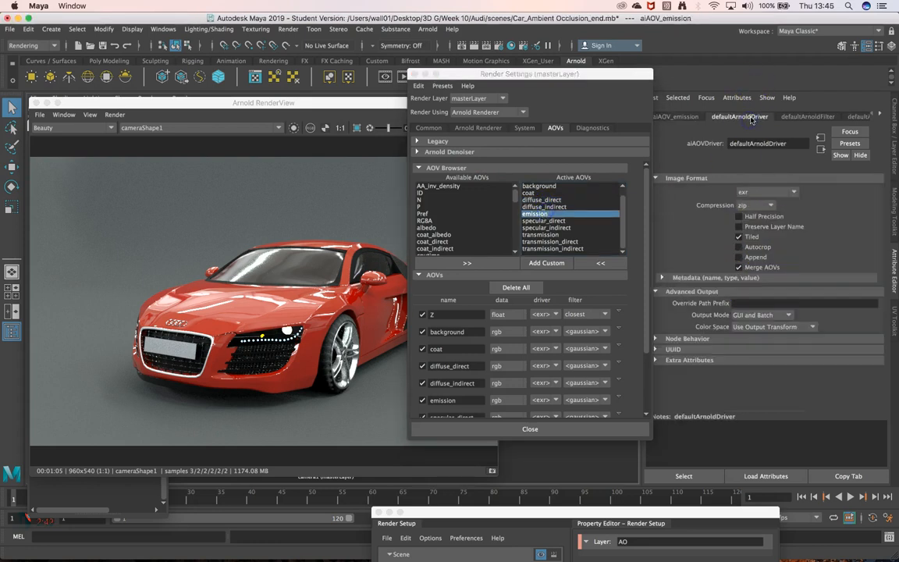
click(792, 117)
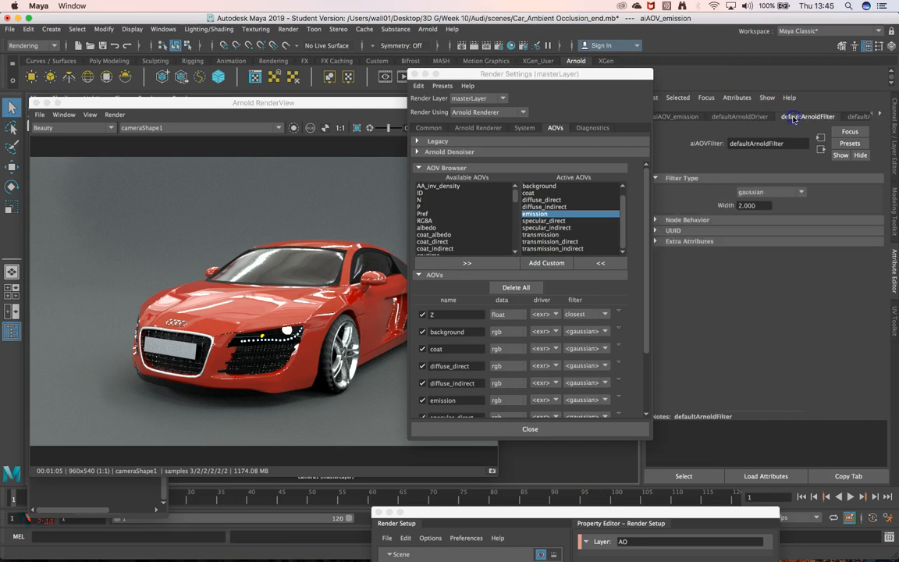
click(853, 117)
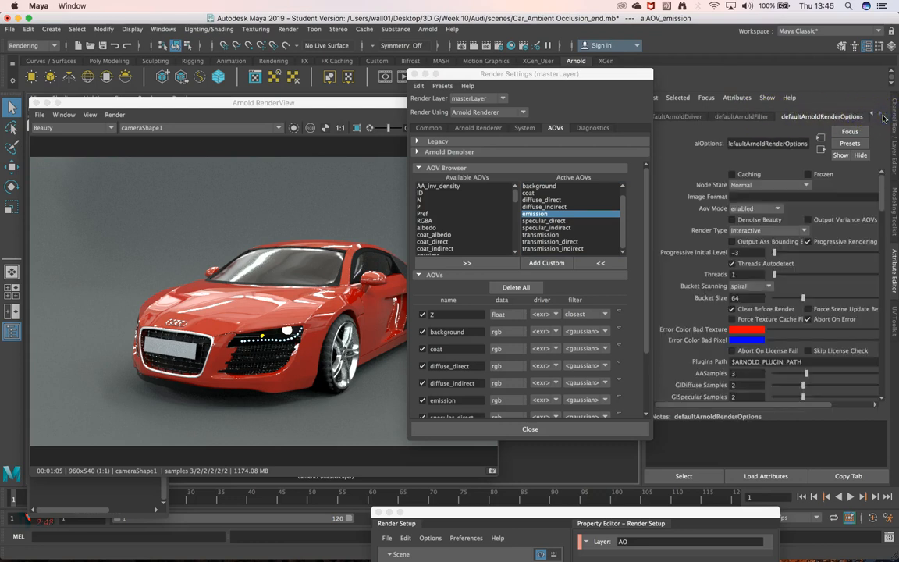
Return to the emission AOV's attributes, examine its light groups and outputs, and close the Render Settings
click(873, 116)
click(872, 116)
click(671, 117)
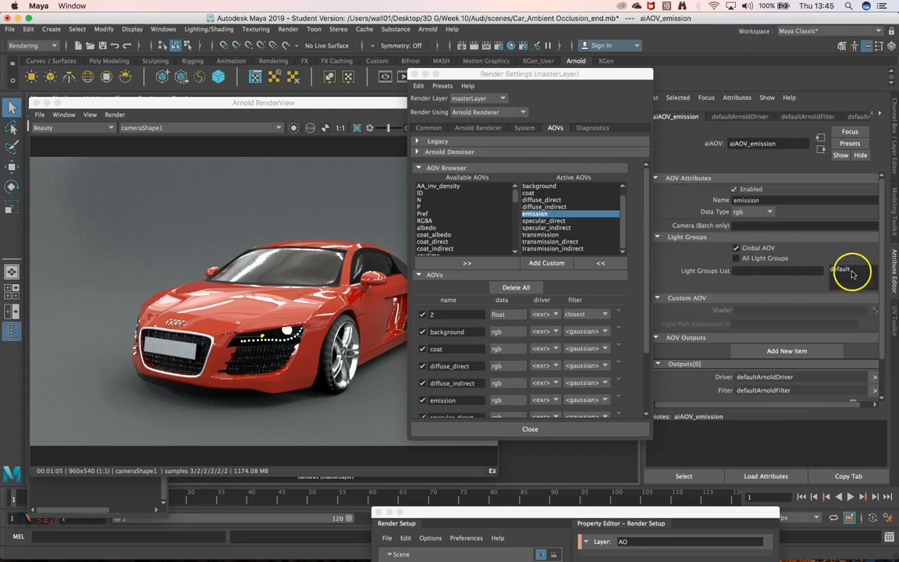
drag(883, 237, 883, 200)
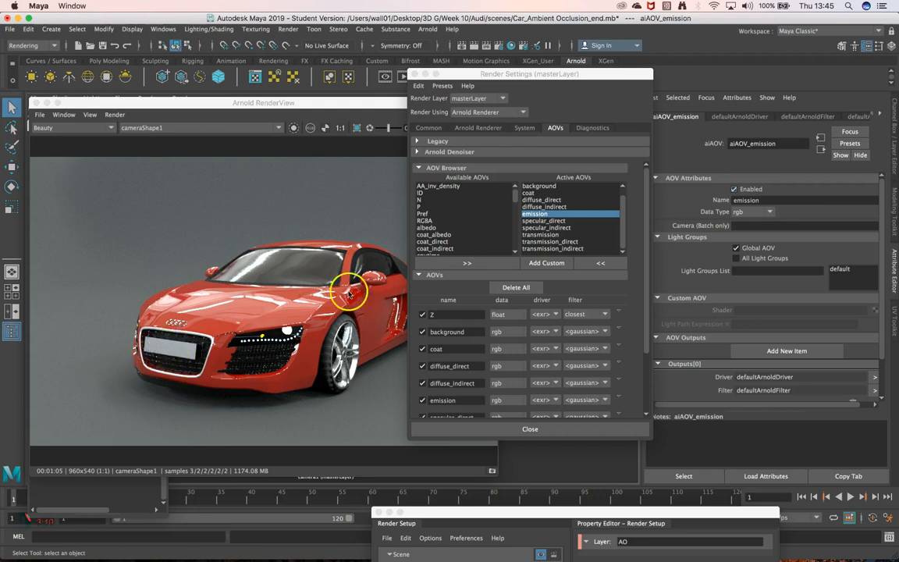
click(424, 74)
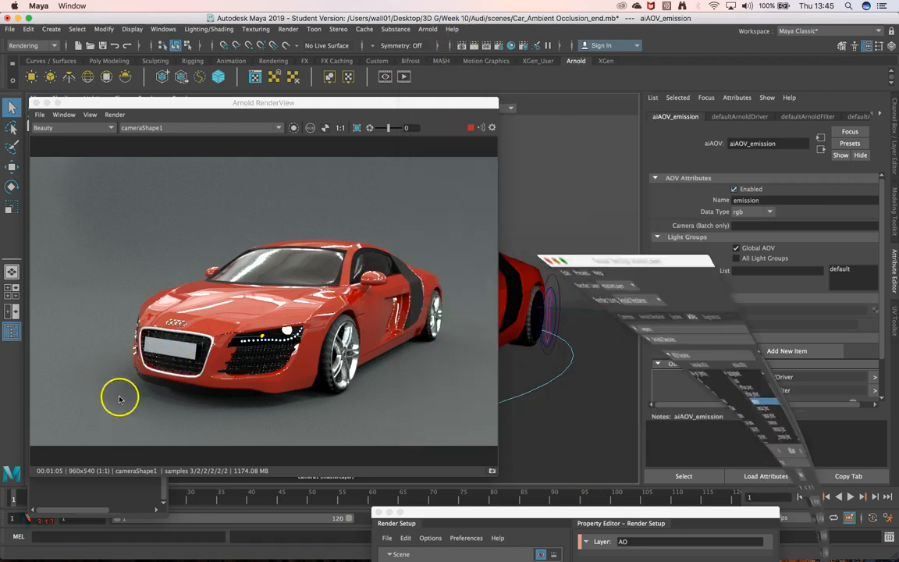
Pick the license plate in the render and open the file texture connected to its license_plate1 shader's base color
click(179, 349)
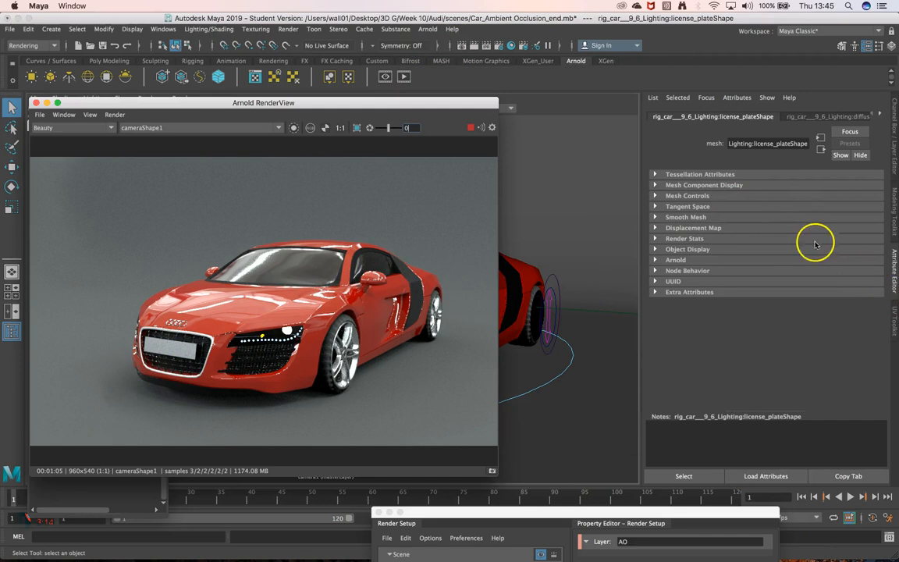
click(843, 117)
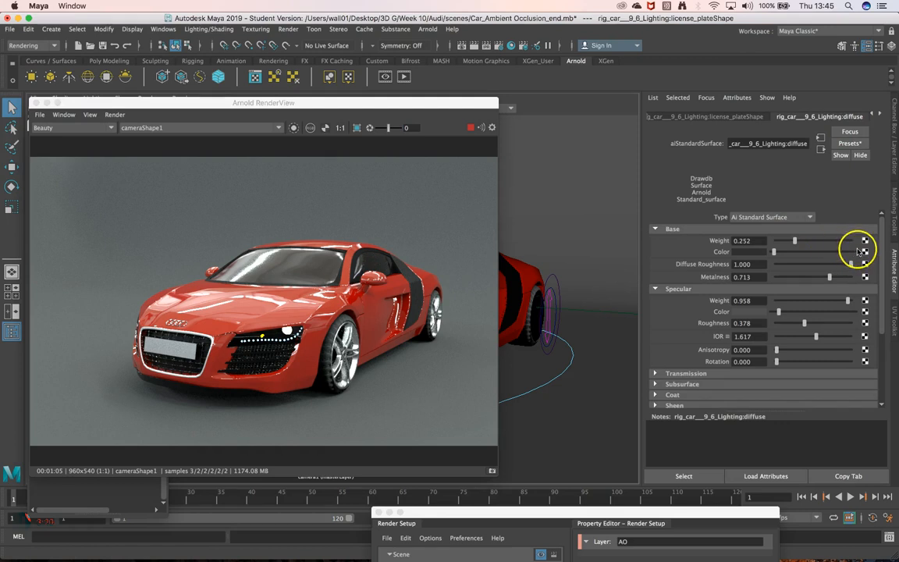
click(878, 115)
click(837, 119)
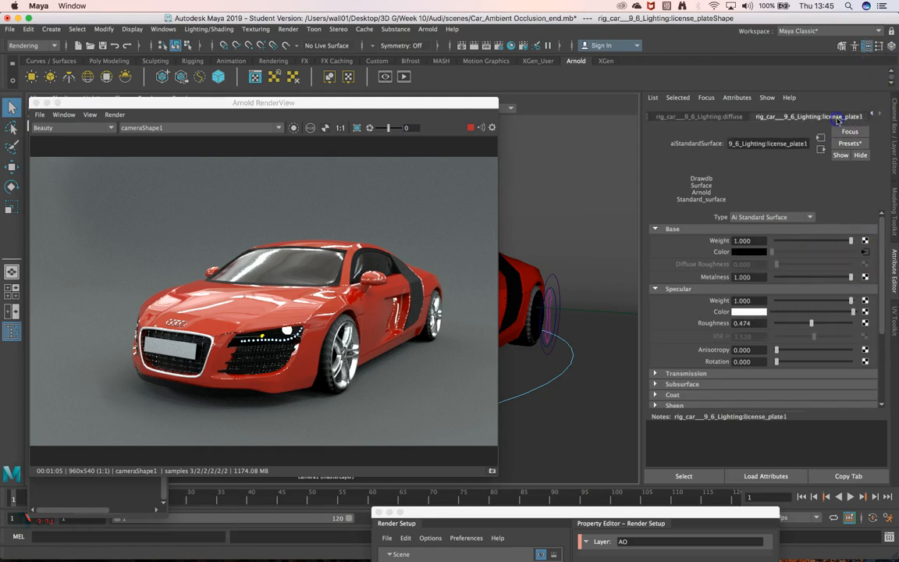
click(863, 251)
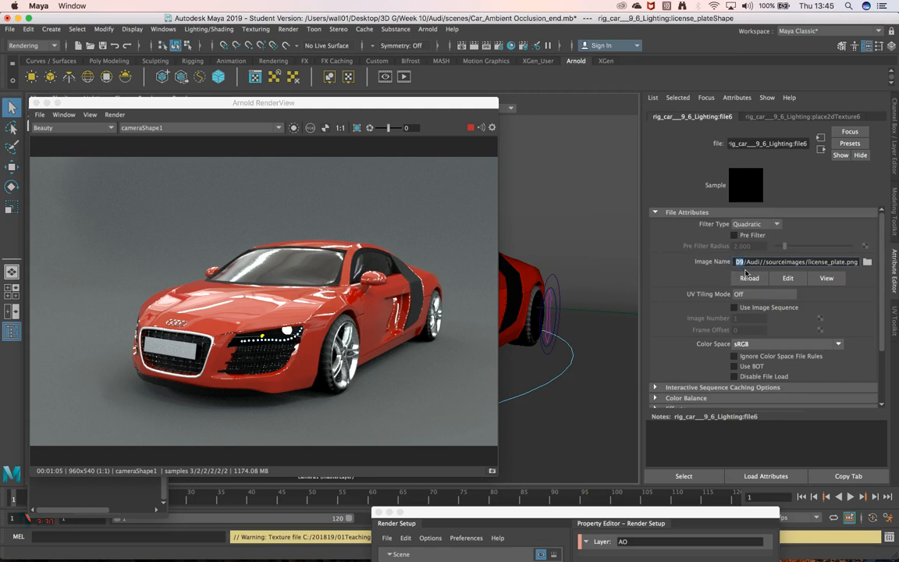
Relink the license plate's file texture to license_plate.png in the Week 10/Audi/sourceimages folder
click(747, 277)
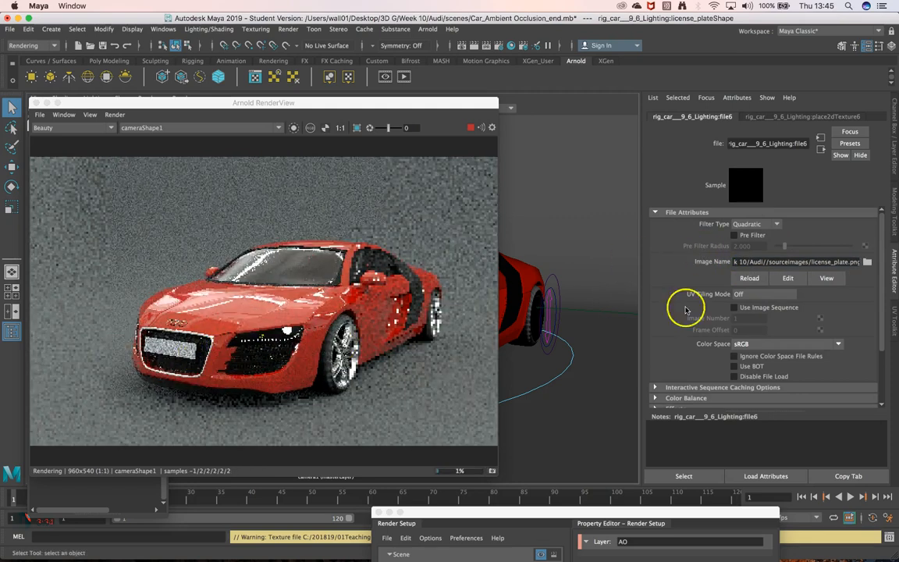
click(867, 262)
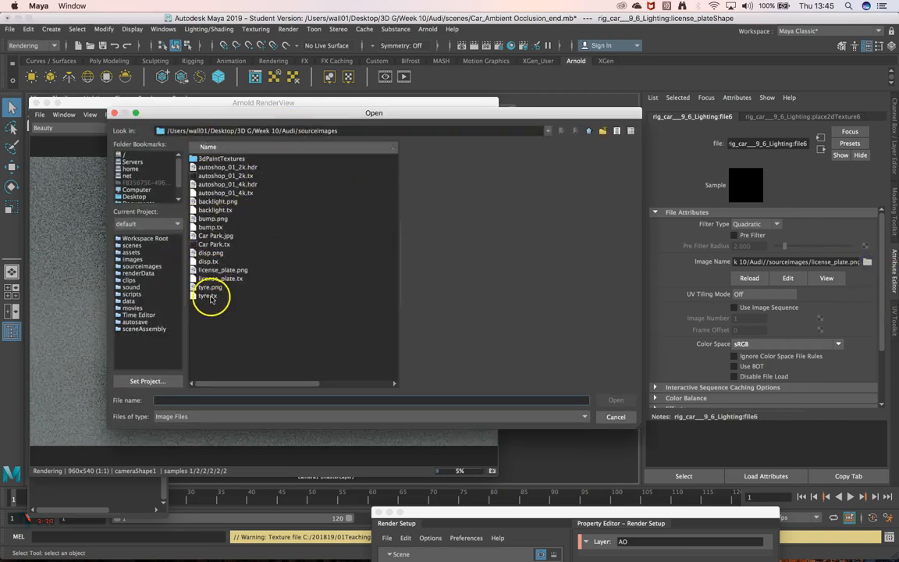
click(226, 270)
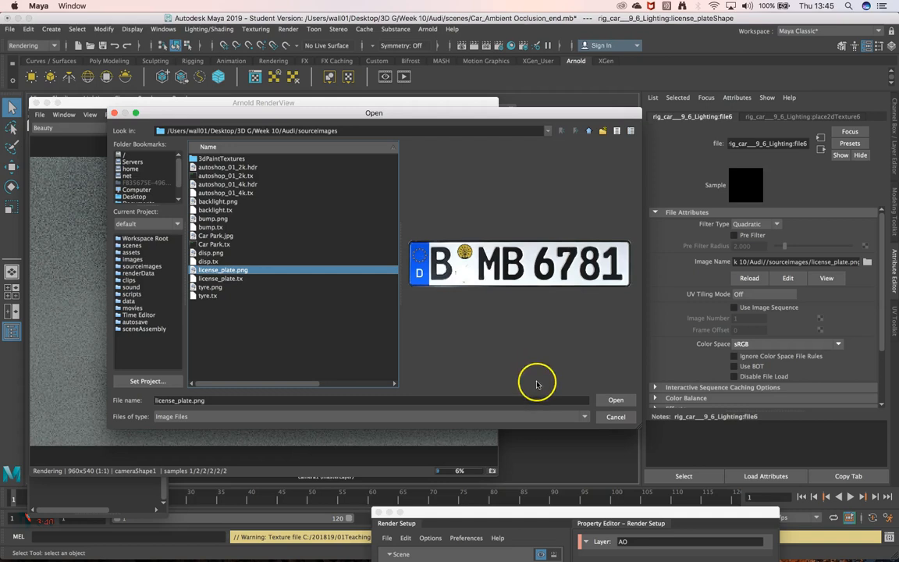
click(615, 399)
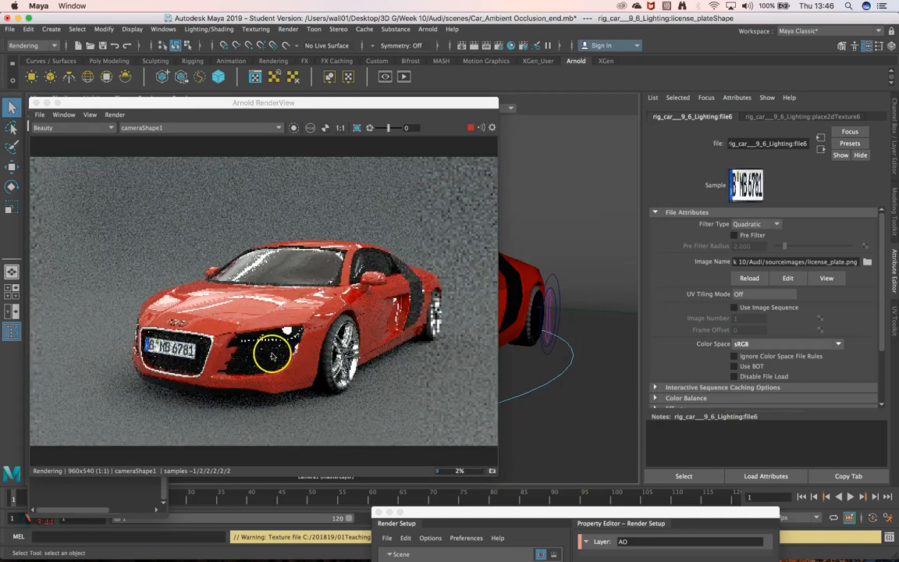
Pick the car's front_bottom mesh in the render and inspect its car shader and shape attributes
click(312, 335)
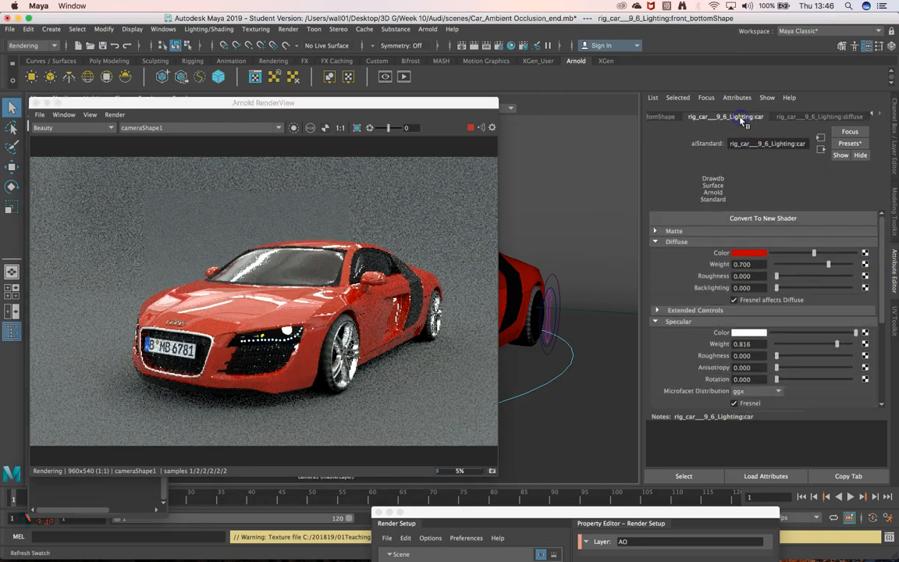
click(665, 117)
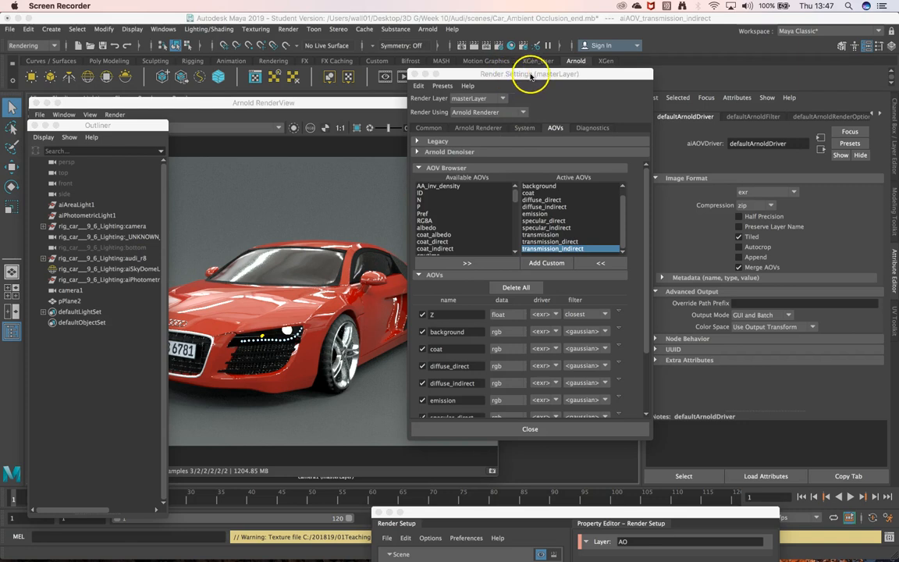
Set the file name prefix in the common Render Settings to the scene name keyword <Scene>
click(437, 129)
click(524, 74)
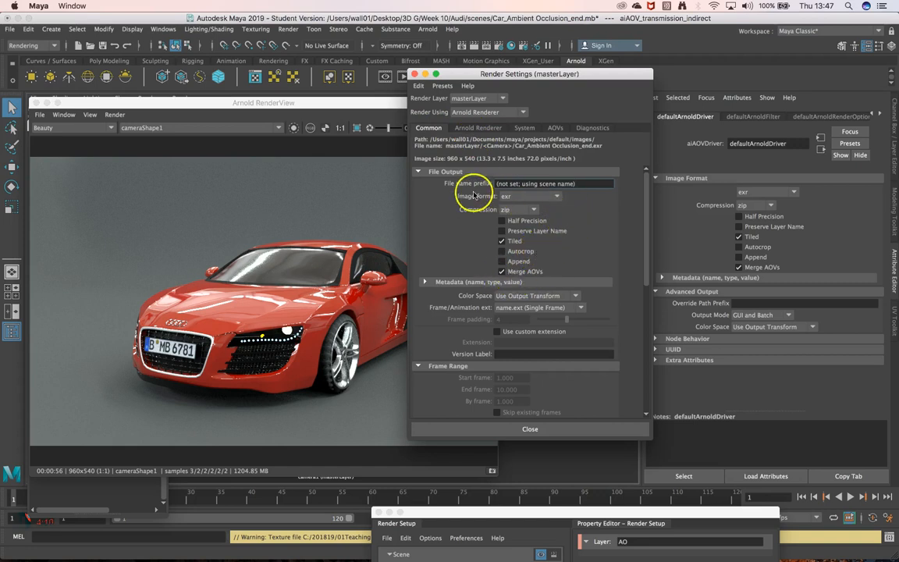
right_click(537, 187)
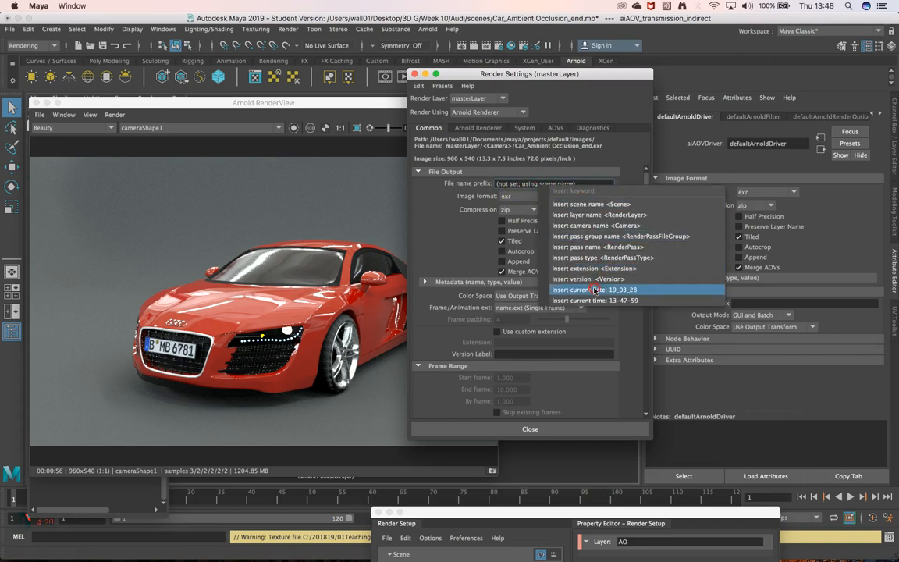
click(579, 204)
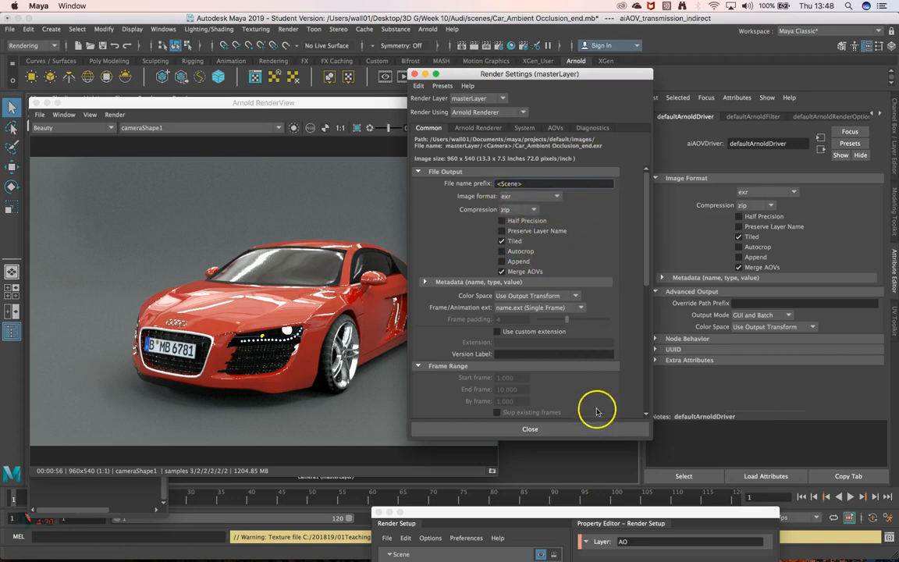
Set the render's image size preset to 2k_Square
drag(644, 250, 646, 403)
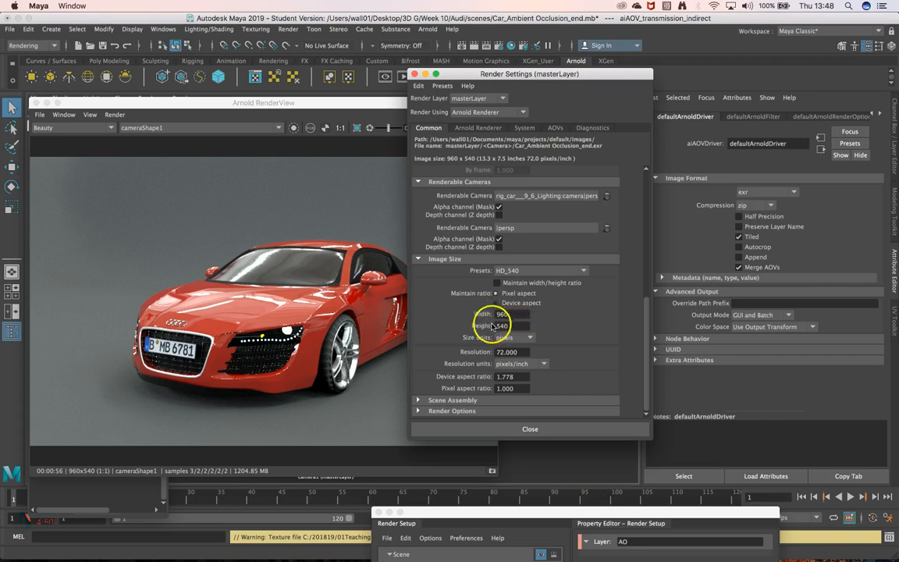
click(556, 272)
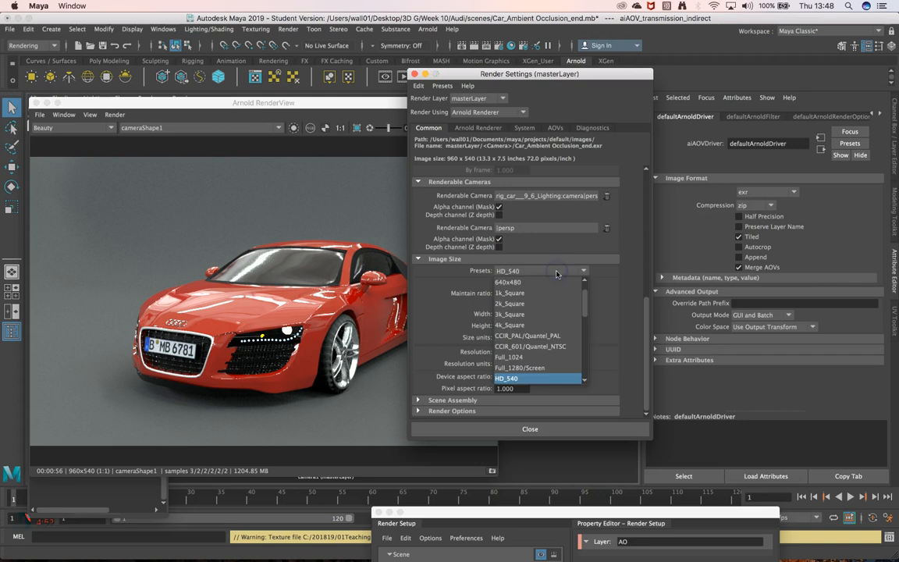
drag(585, 301, 583, 294)
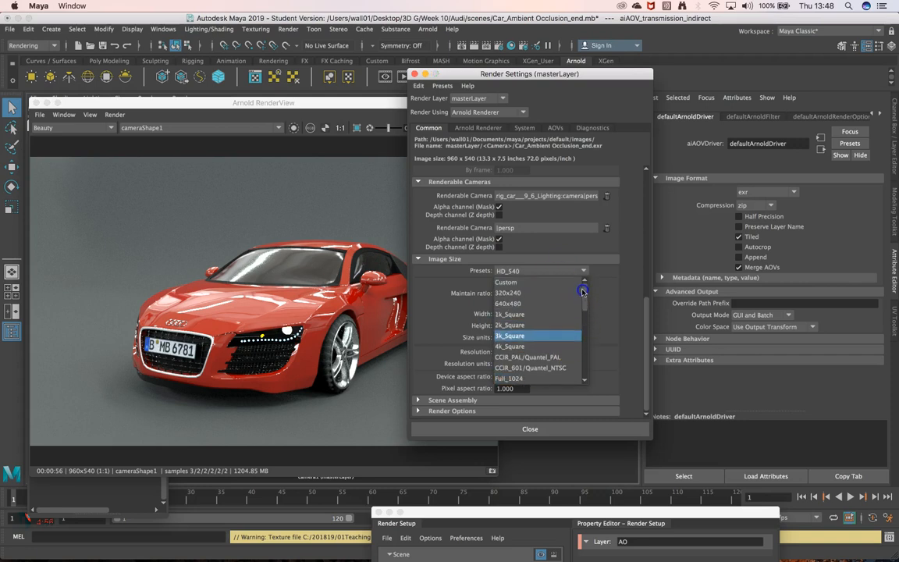
click(548, 325)
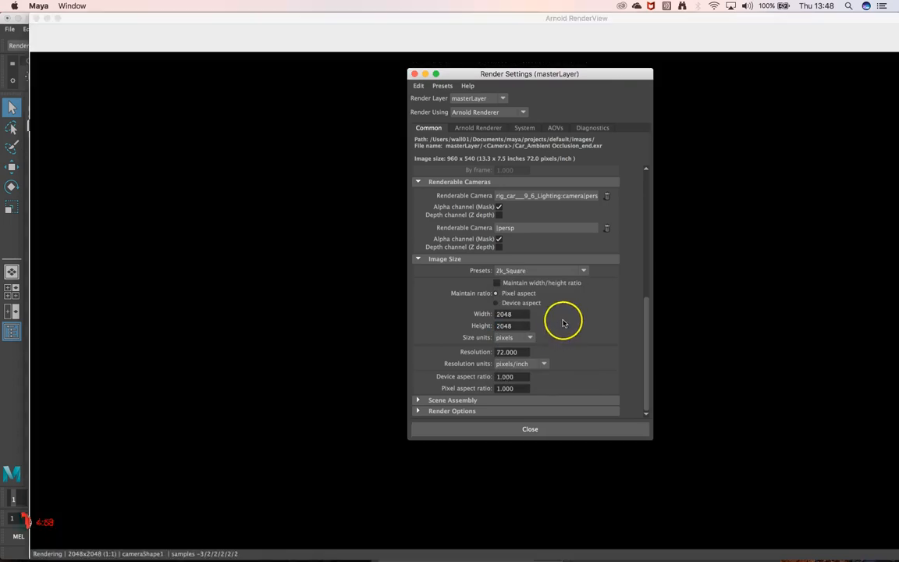
Change the image size preset to HD_1080 and fit the whole frame into view in the Arnold RenderView
click(523, 269)
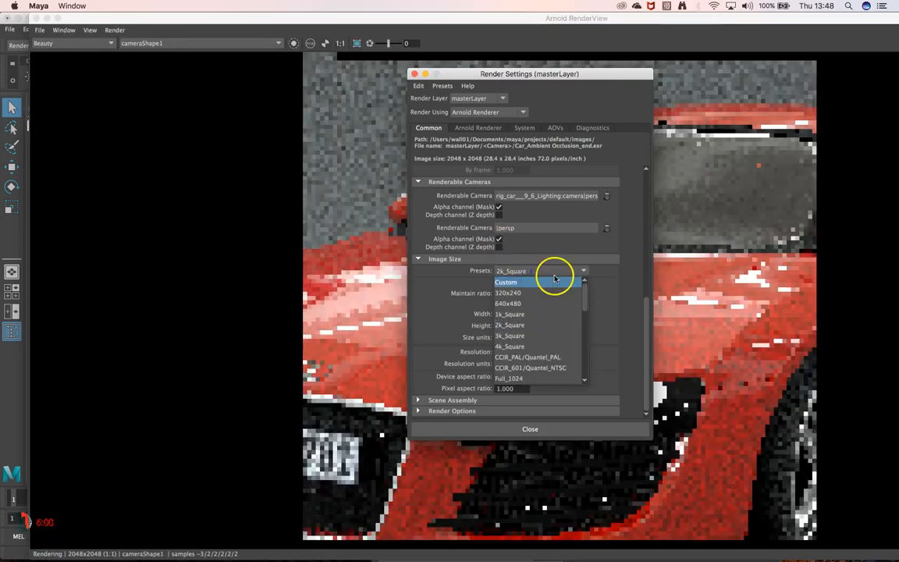
drag(583, 295, 585, 322)
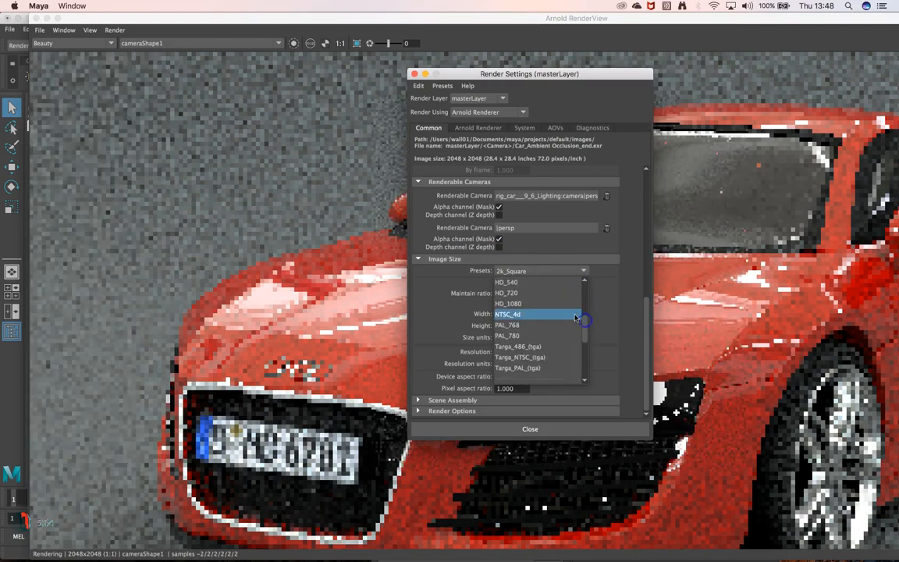
click(532, 304)
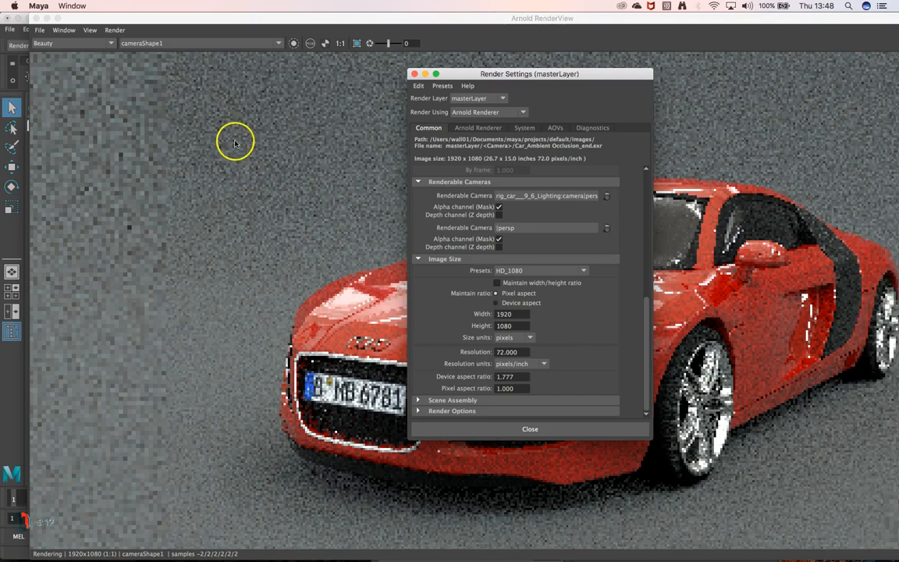
scroll(234, 145, up, 1)
scroll(260, 150, down, 3)
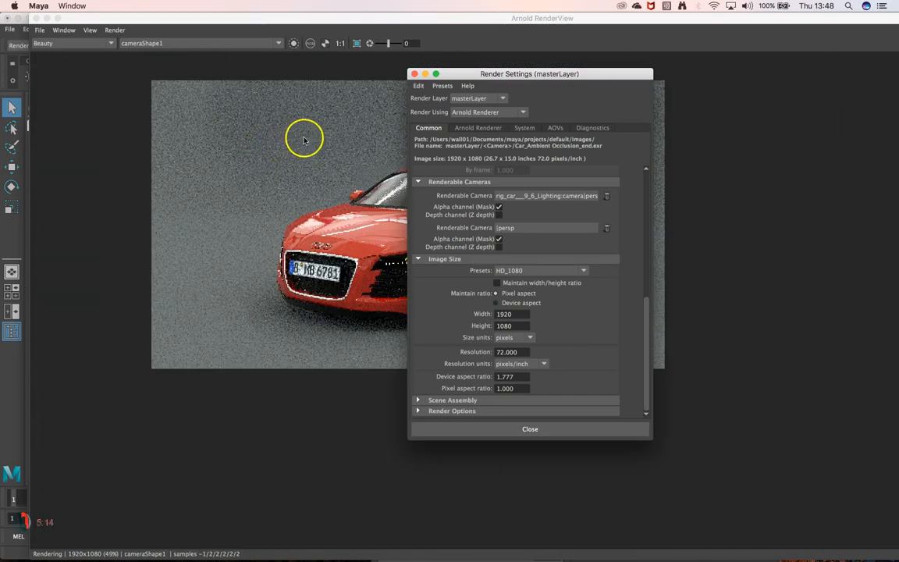
Move the Render Settings clear of the render, then reposition and shrink the Arnold RenderView so both windows are accessible
drag(537, 75, 773, 80)
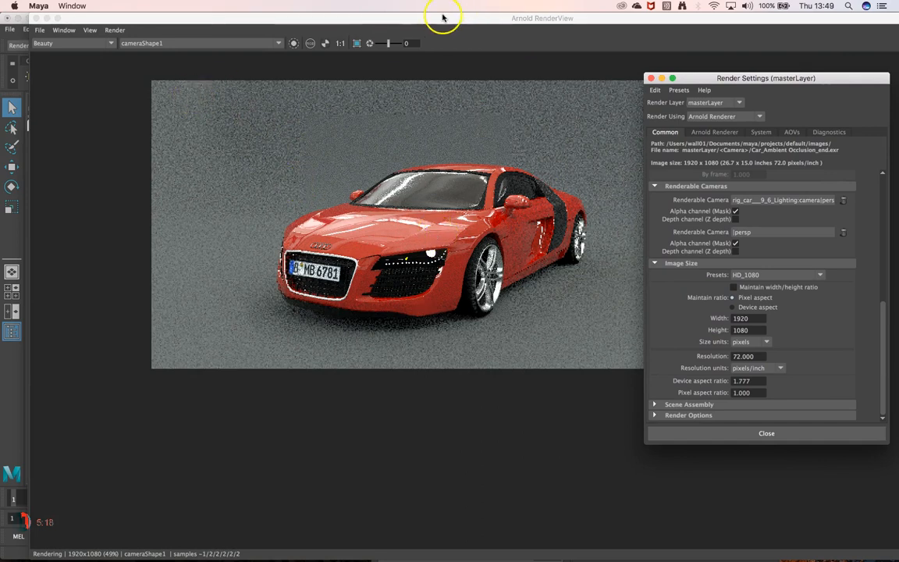
drag(421, 19, 458, 10)
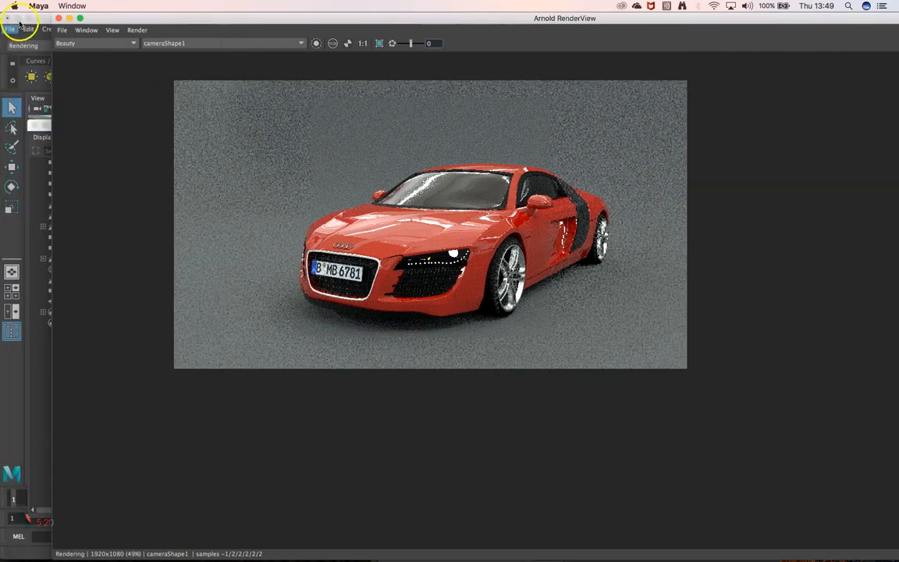
drag(53, 15, 450, 211)
drag(564, 216, 209, 97)
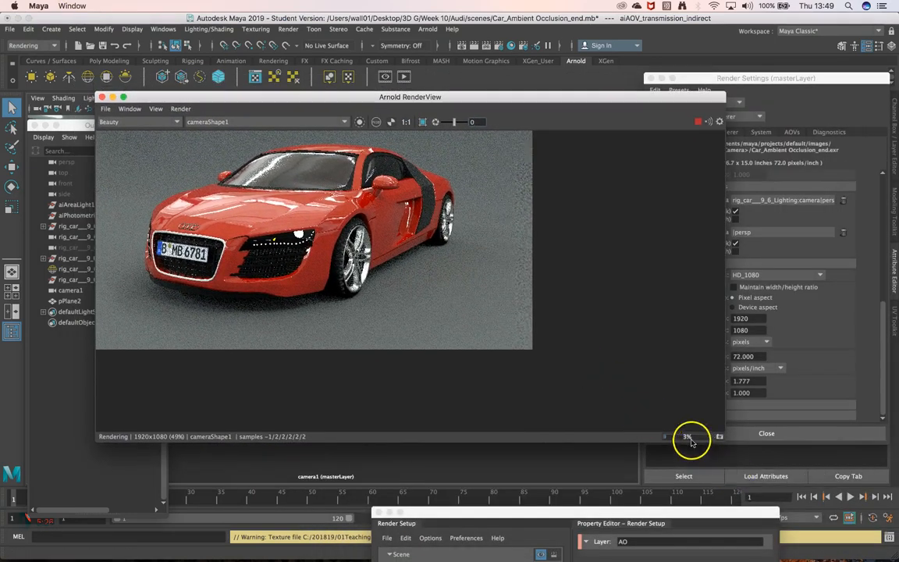
drag(719, 439, 770, 488)
scroll(319, 238, down, 2)
scroll(319, 238, up, 2)
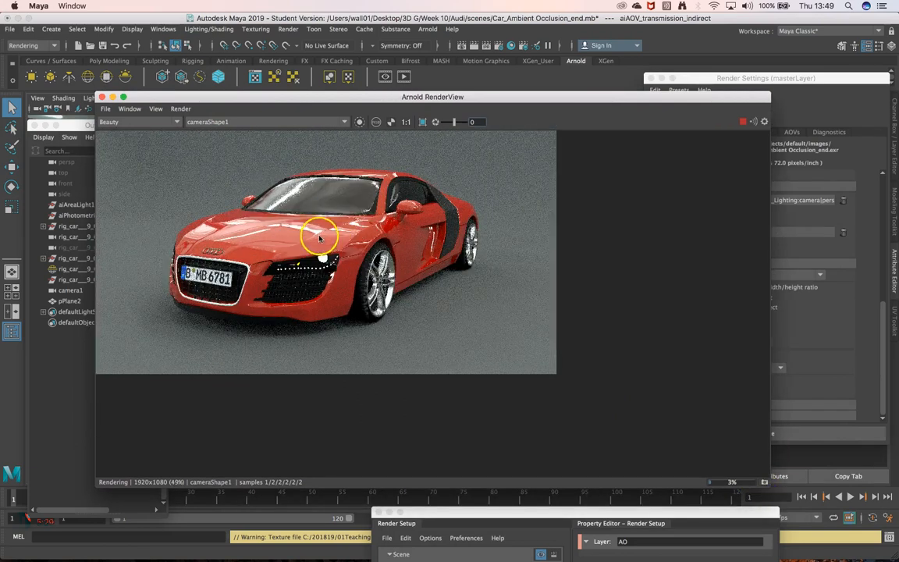
Set the image size preset in the Render Settings to HD_540
click(853, 307)
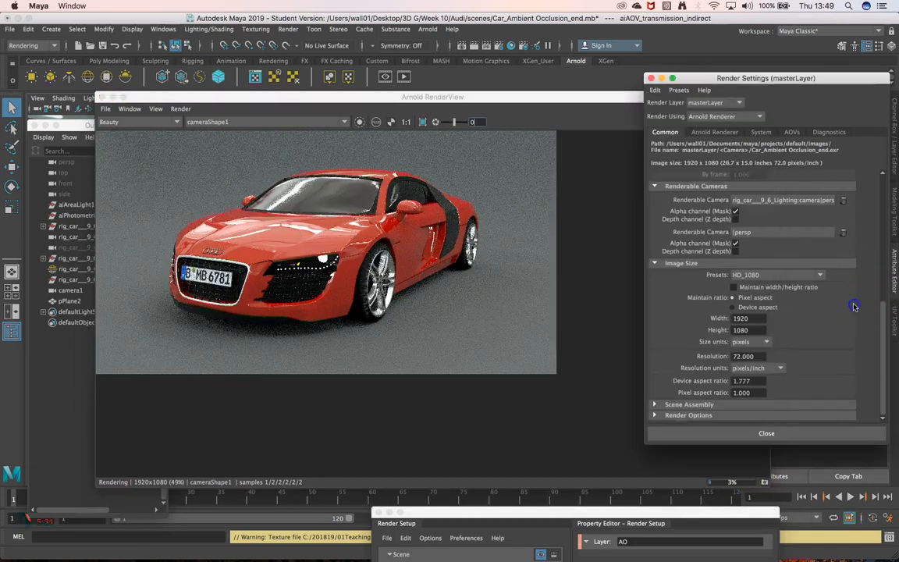
click(819, 275)
click(764, 287)
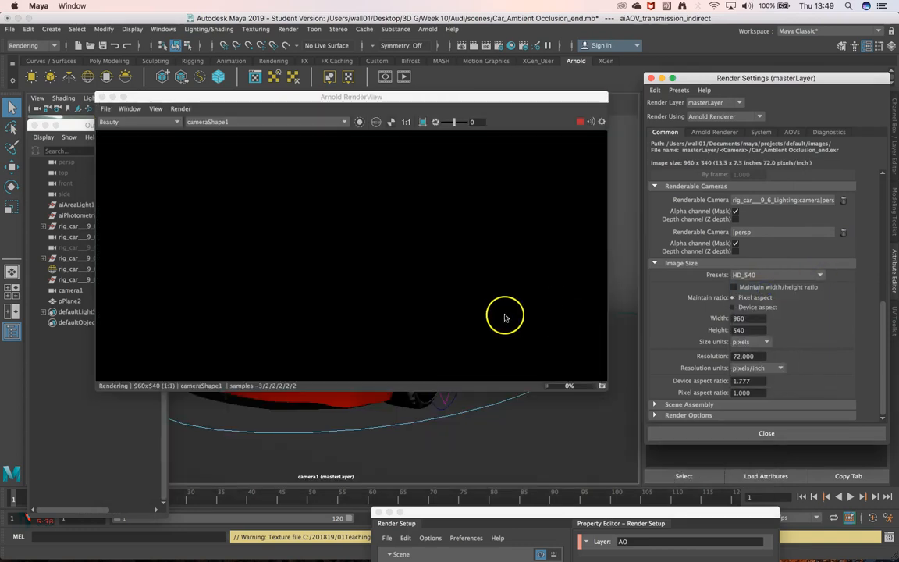
Enlarge the Arnold RenderView to surround the full image and review its list of AOV passes
drag(607, 388, 676, 472)
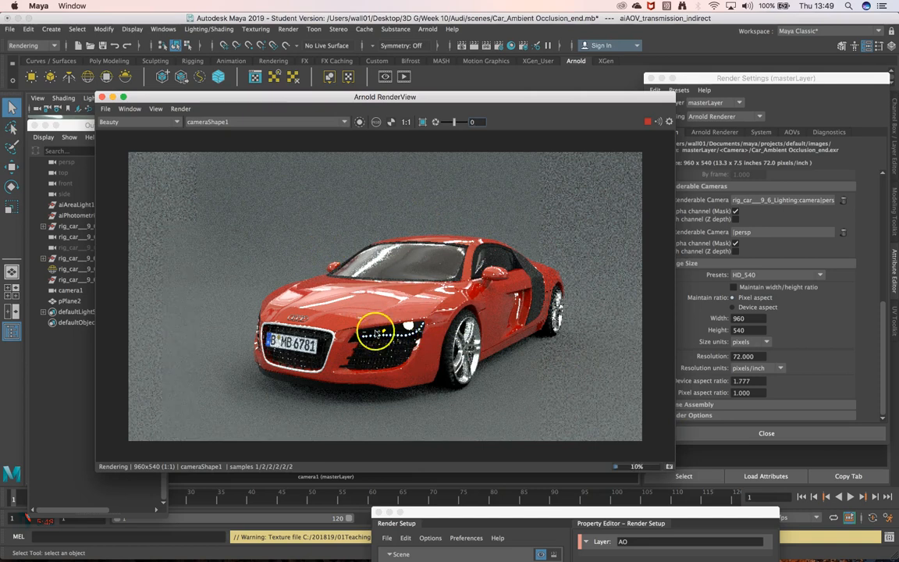
click(152, 123)
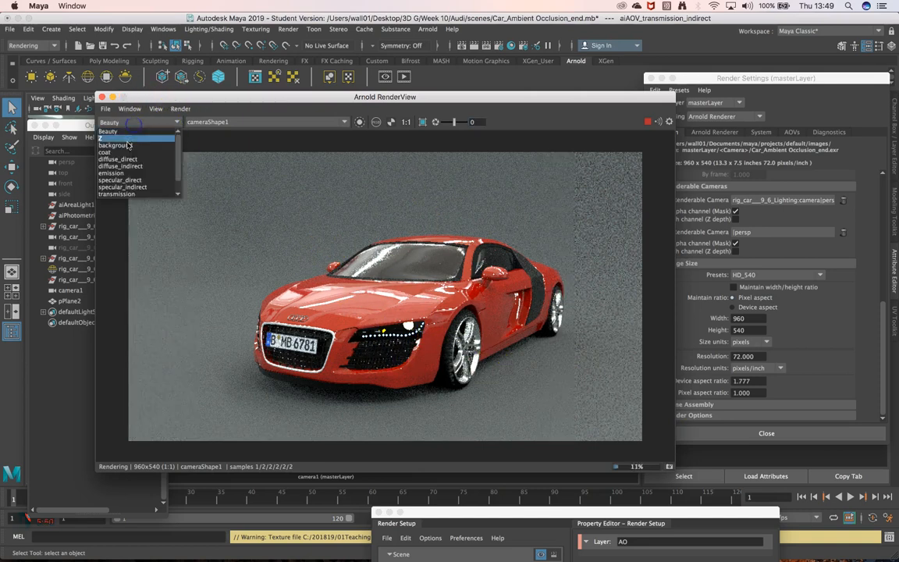
click(215, 104)
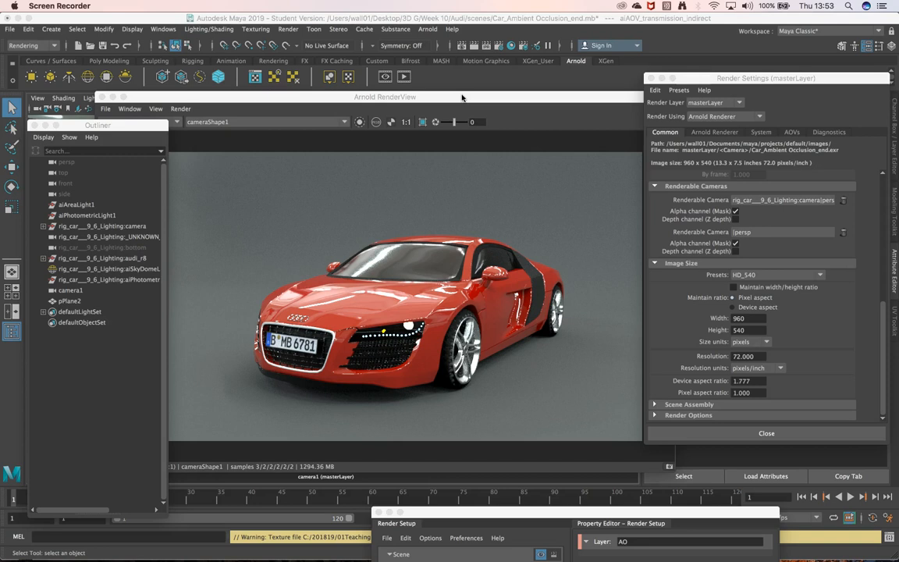
Save the beauty render with its AOV passes as a multi-layer EXR named Audi_AOV in the Week 10 folder
click(461, 97)
click(105, 109)
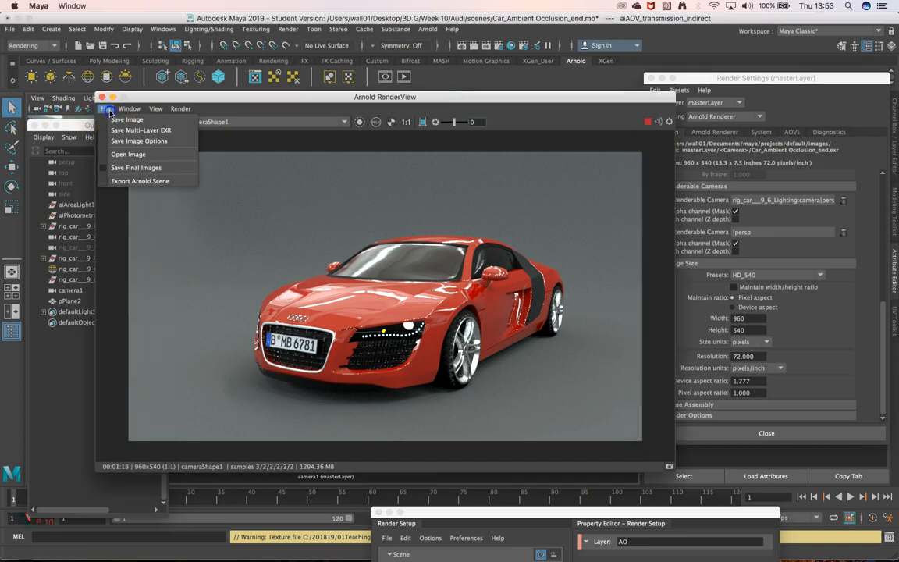
click(145, 131)
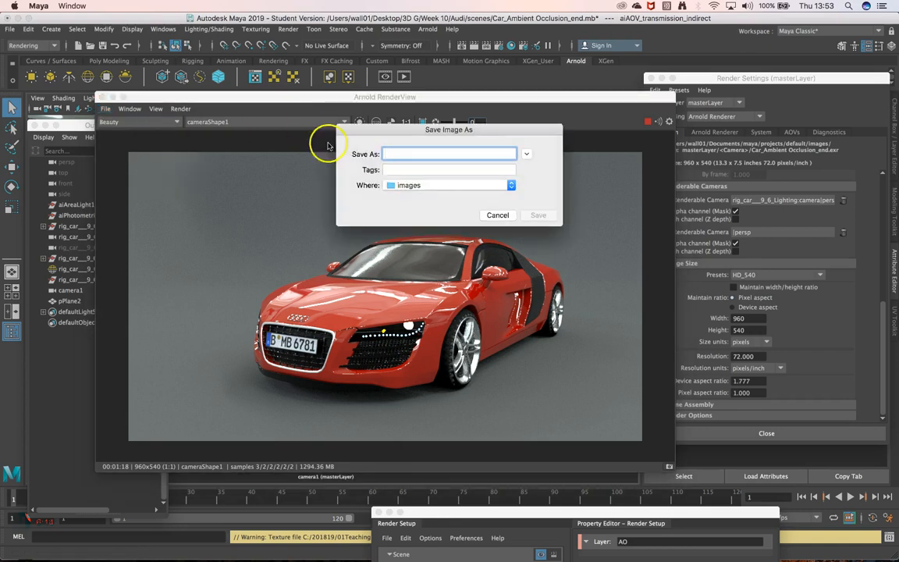
click(434, 185)
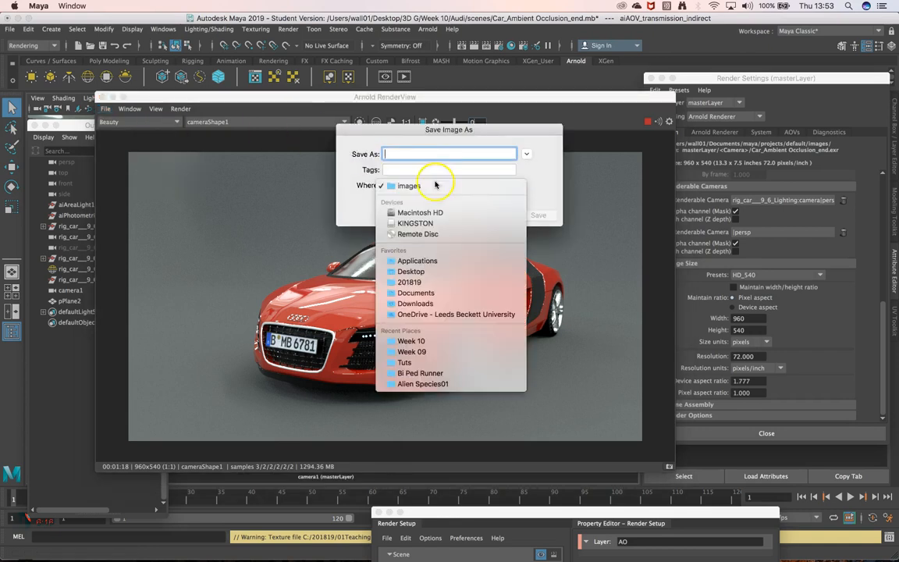
click(413, 341)
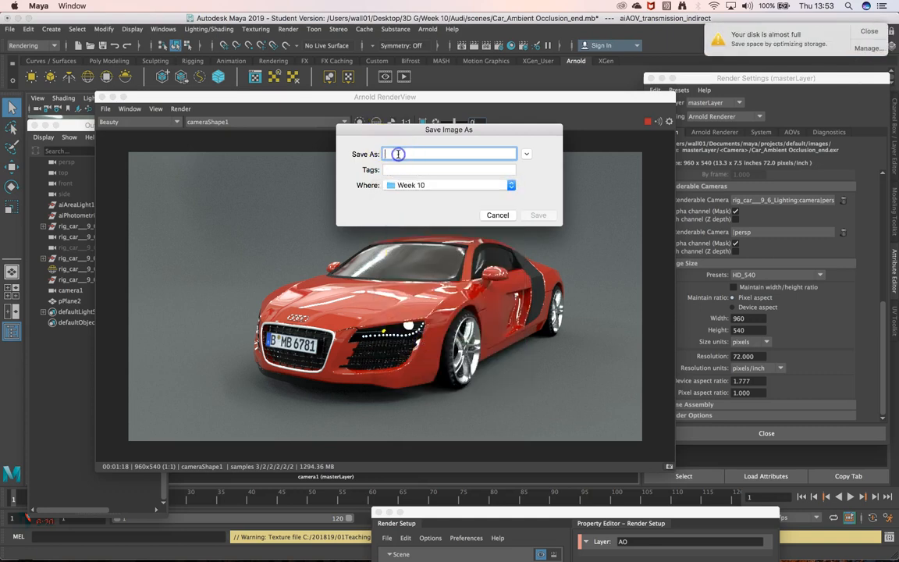
click(868, 31)
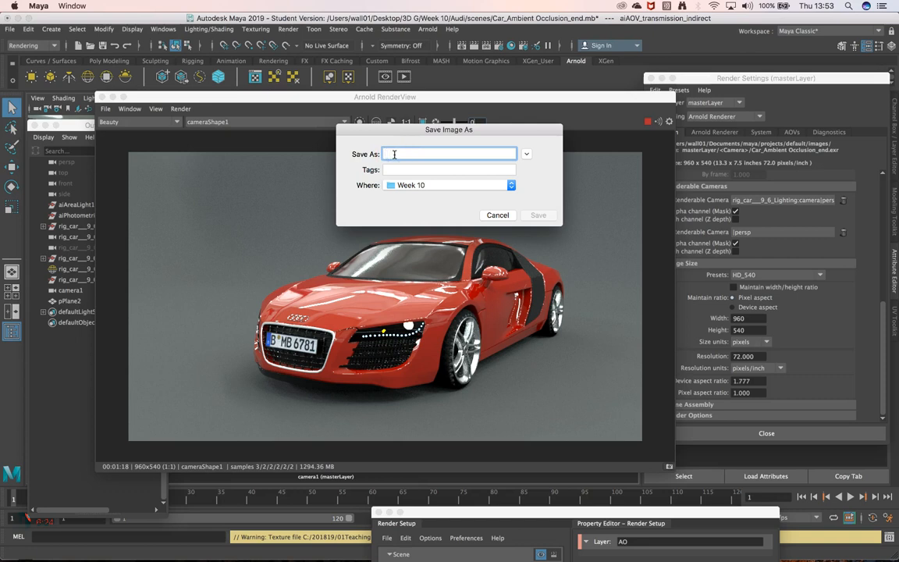
text(Audi_AOV)
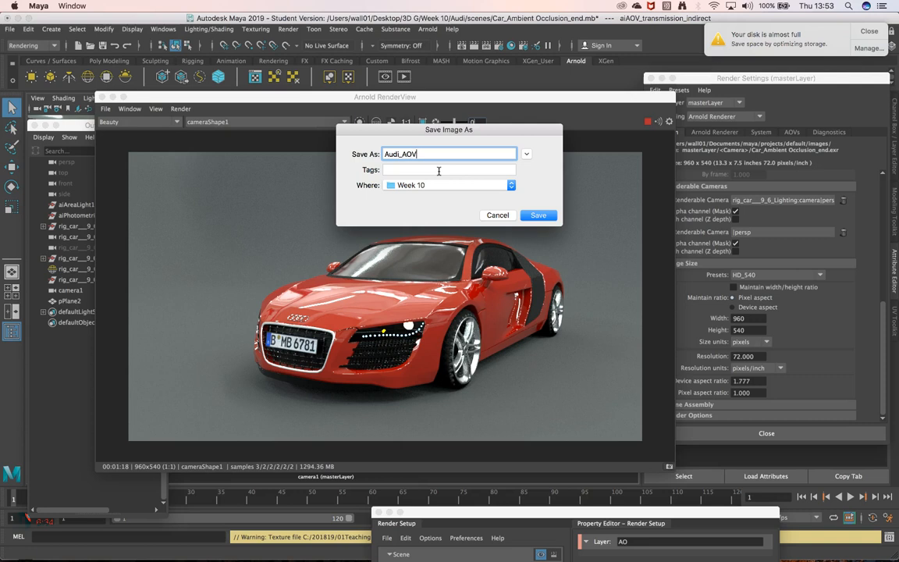
click(539, 216)
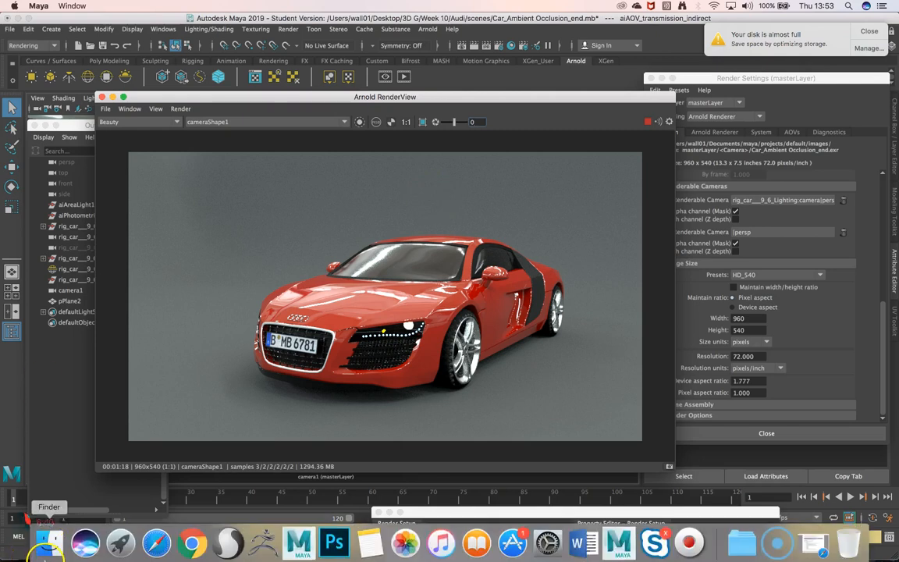
Switch to Finder and check the saved Audi_AOV.exr in the Week 10 folder inside 3D G on the Desktop
click(40, 541)
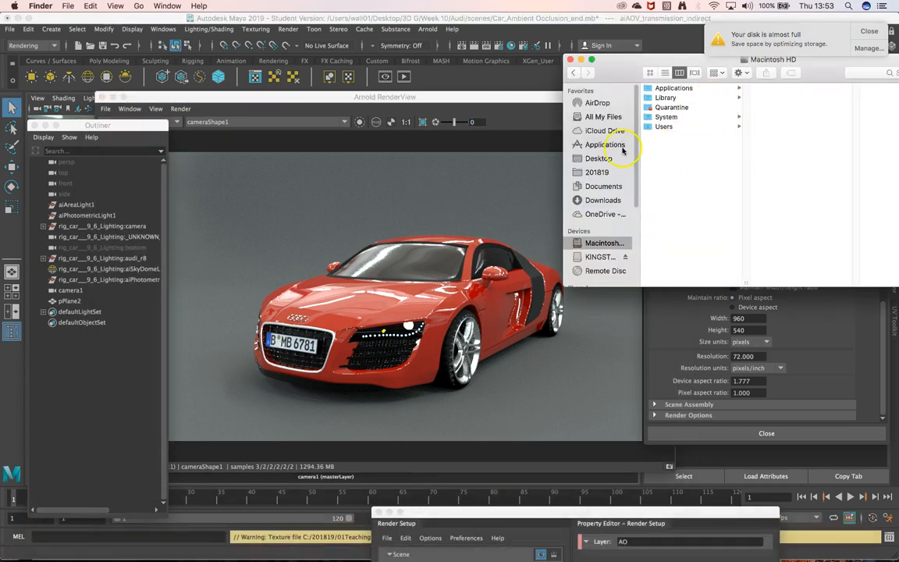
click(598, 158)
click(723, 89)
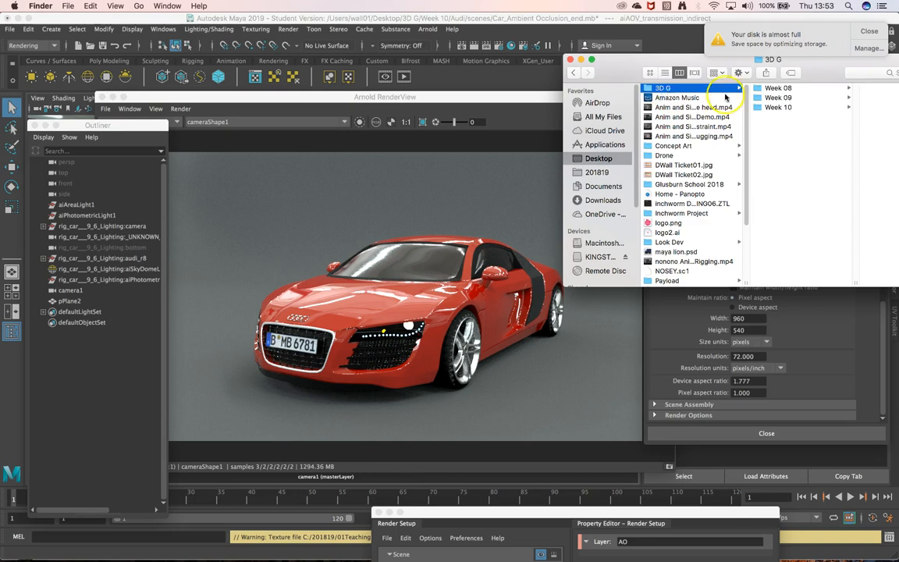
drag(636, 63, 444, 110)
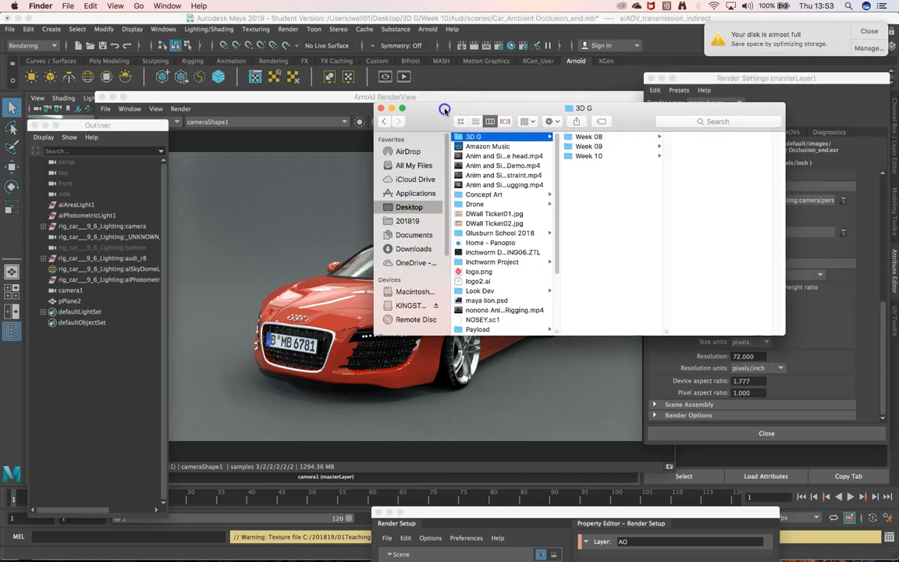
click(604, 155)
drag(634, 110, 104, 178)
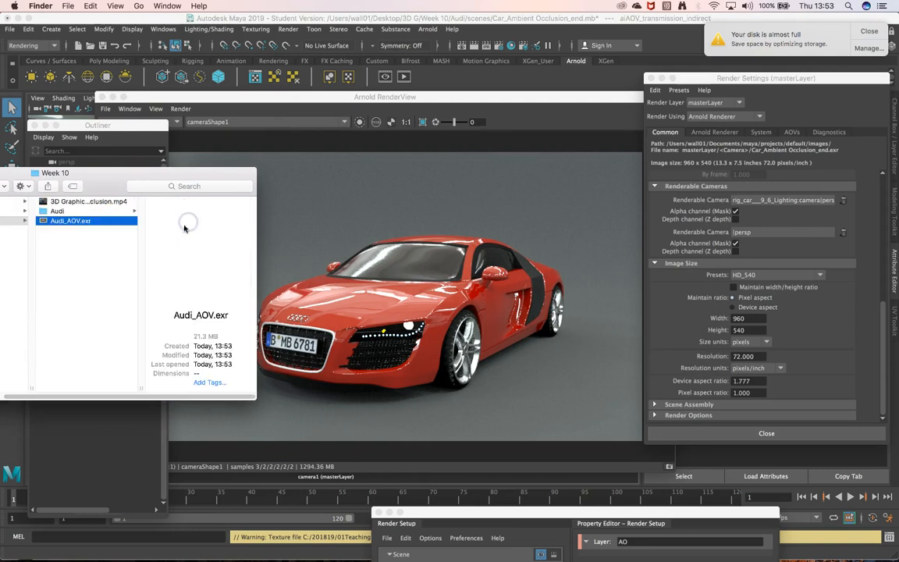
click(149, 166)
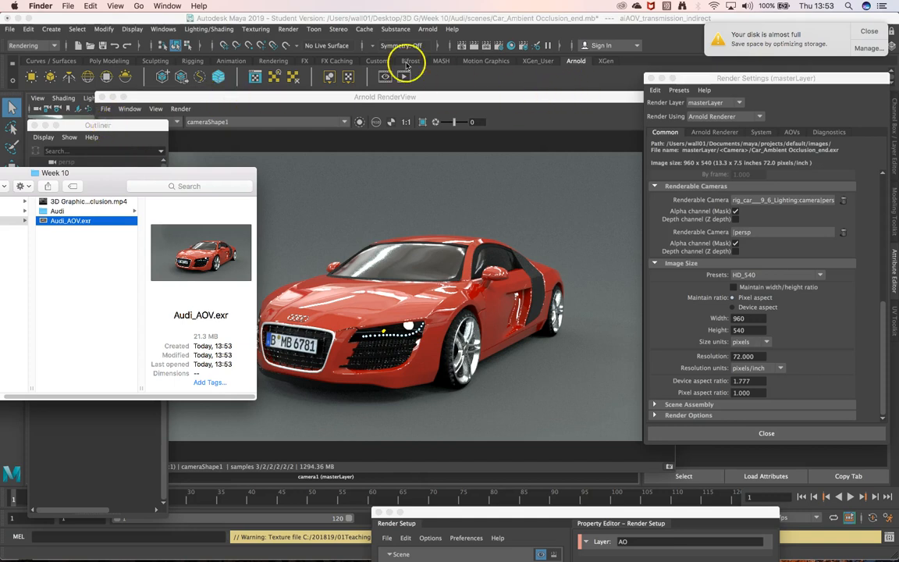
Return to Maya, bring up the Render Setup editor, and reposition it with the Render Settings so its layers are accessible
click(255, 33)
click(255, 32)
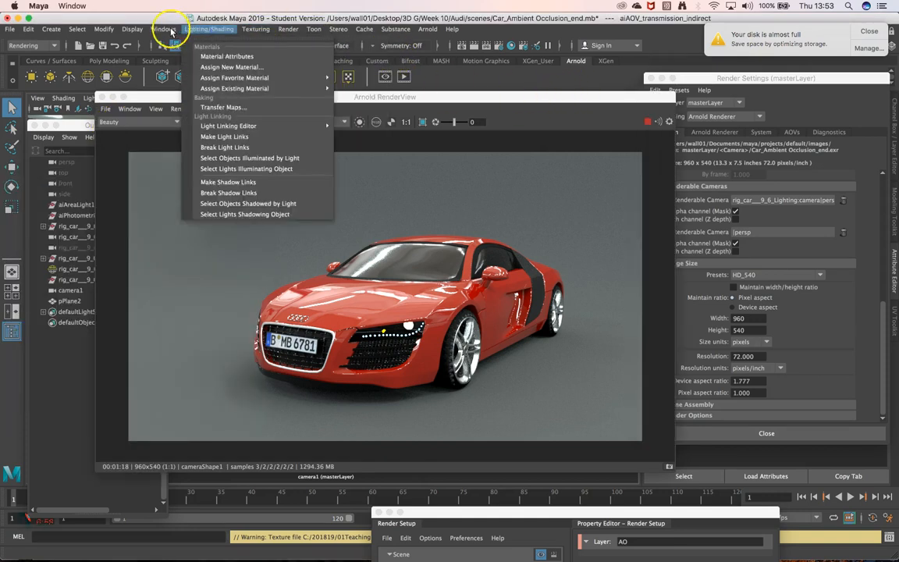
mouse_move(159, 31)
mouse_move(187, 99)
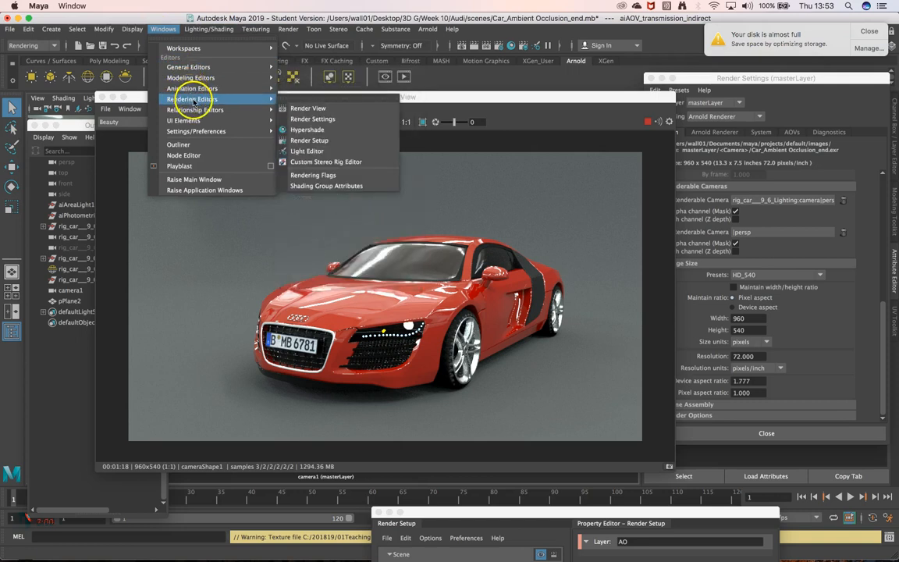
click(315, 143)
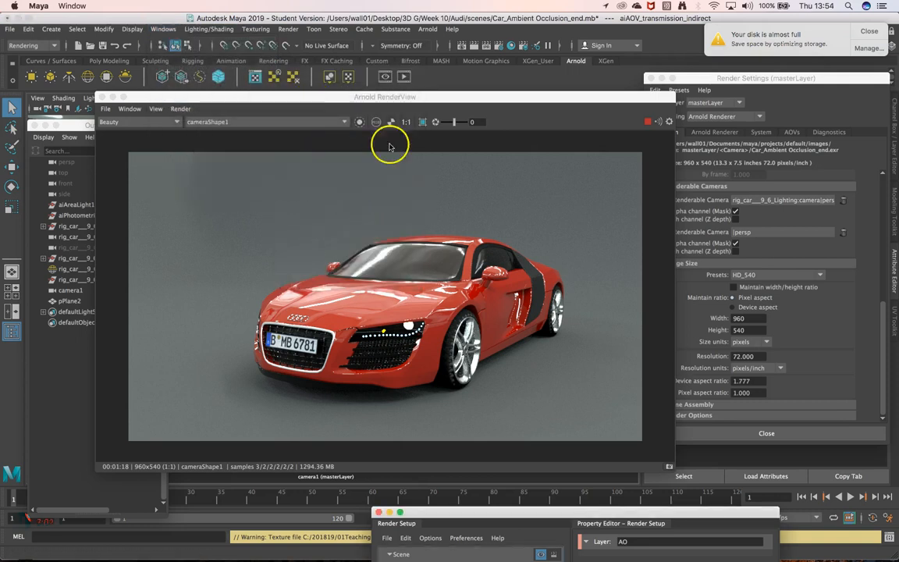
drag(773, 81, 688, 95)
drag(471, 509, 518, 139)
Make the AO render layer active and bring the Arnold RenderView forward to render the ambient occlusion pass
click(584, 274)
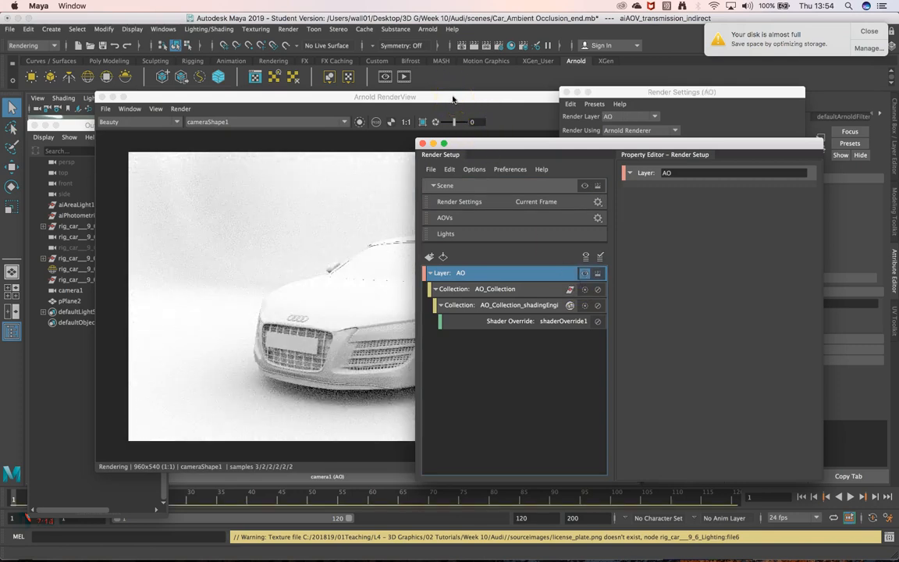
click(452, 99)
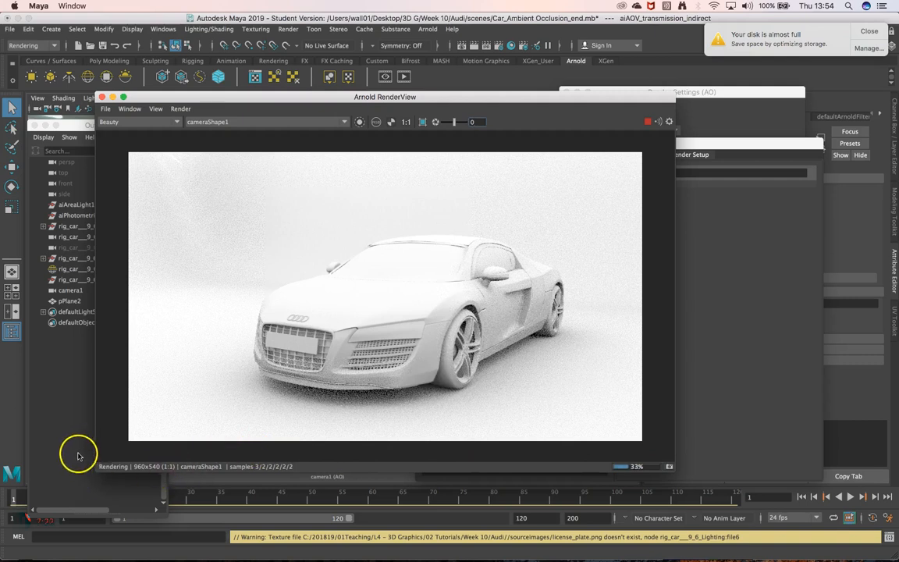
click(23, 524)
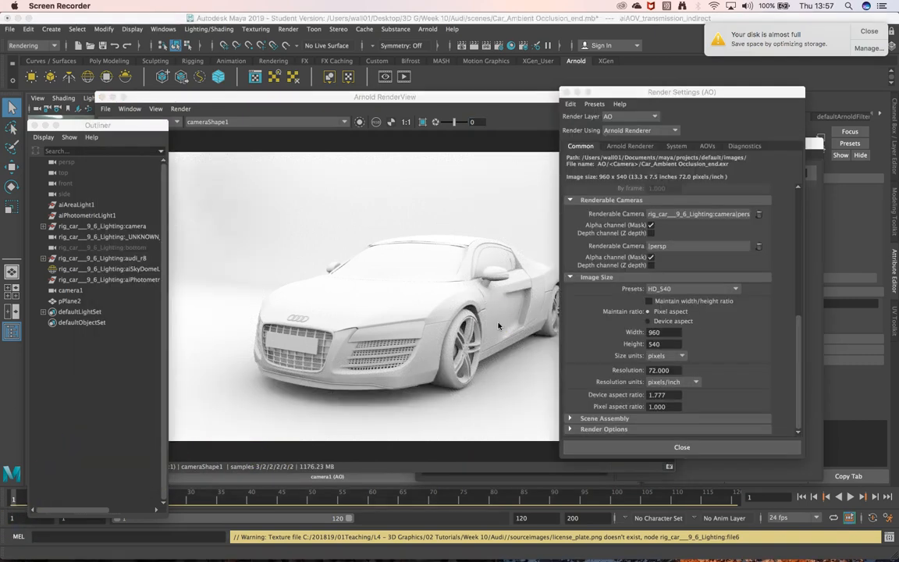
Examine the color management, view transform and gamma/exposure choices in the Arnold RenderView's Save Image Options, leaving the settings as they are
click(133, 110)
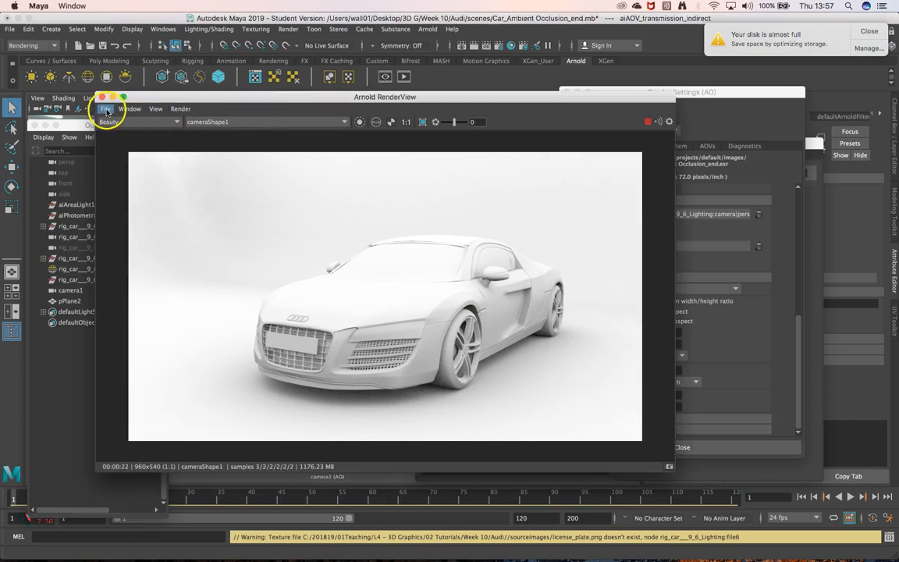
click(105, 108)
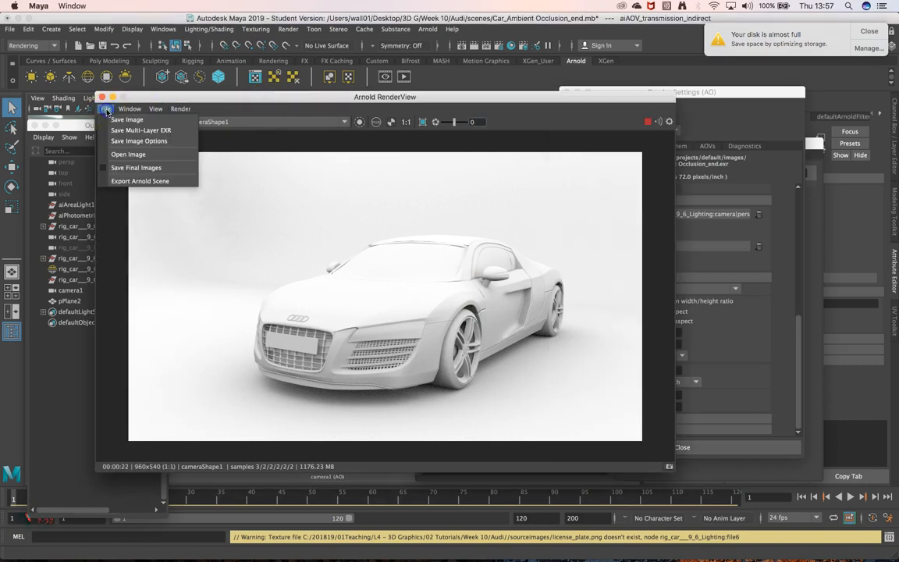
click(133, 142)
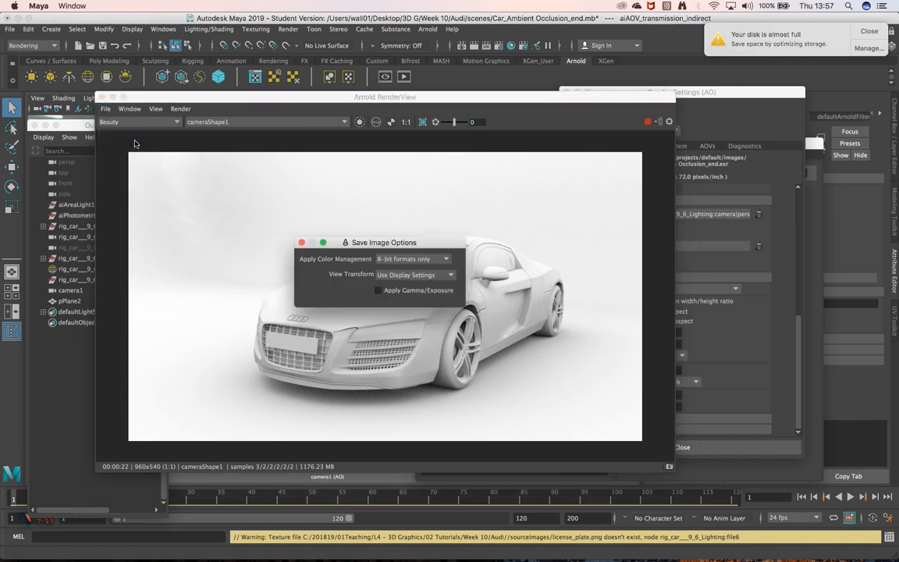
click(404, 259)
click(414, 268)
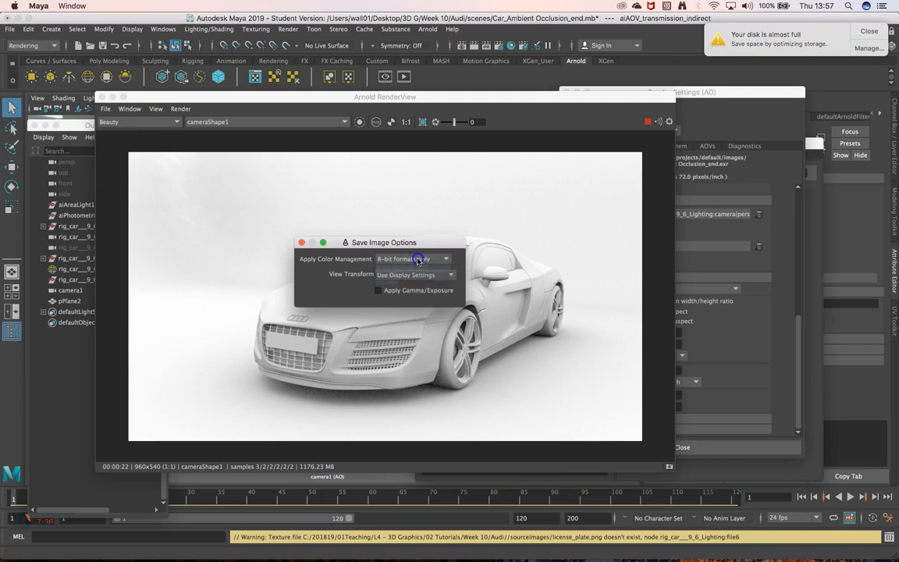
click(398, 295)
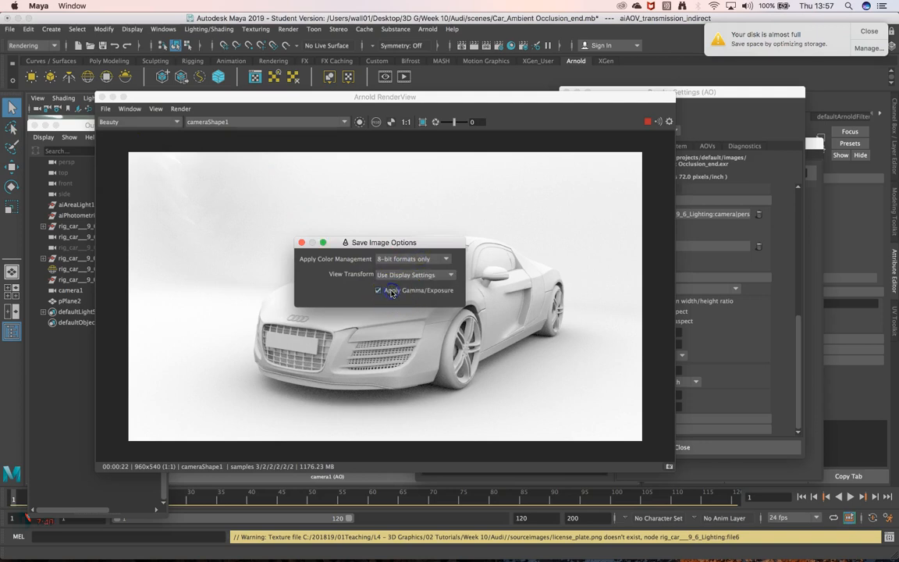
click(391, 292)
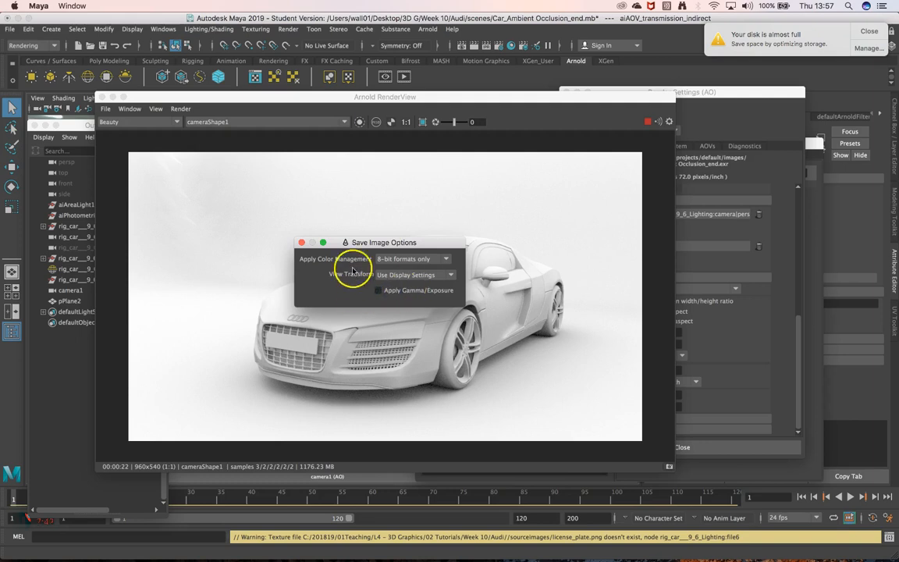
click(302, 245)
Save the ambient occlusion render as a single image named Audi_AOcc in the Week 10 folder
click(105, 109)
click(117, 123)
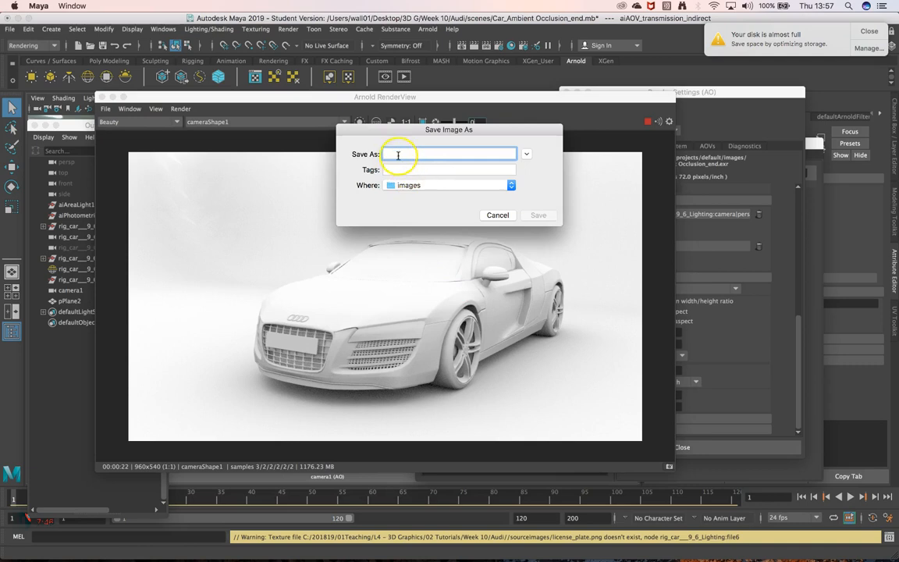
click(422, 188)
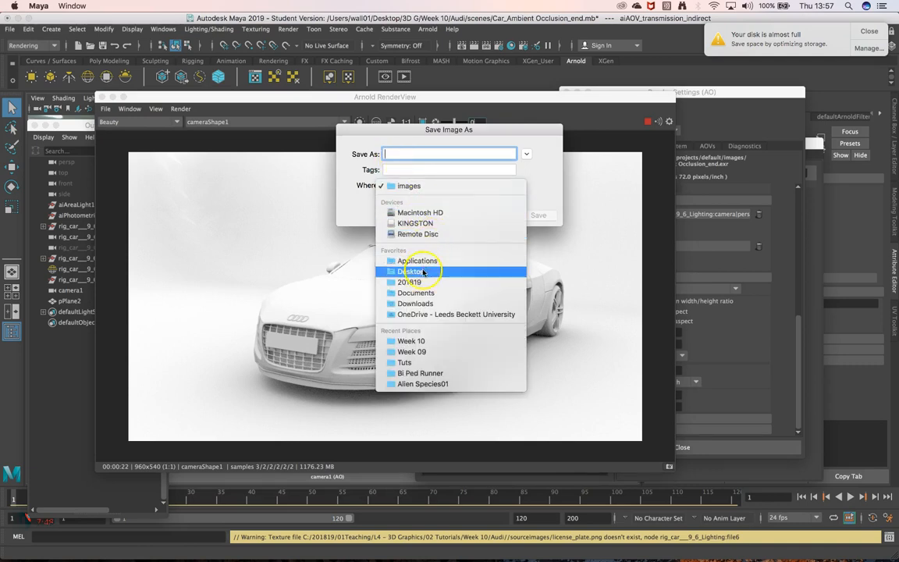
click(422, 341)
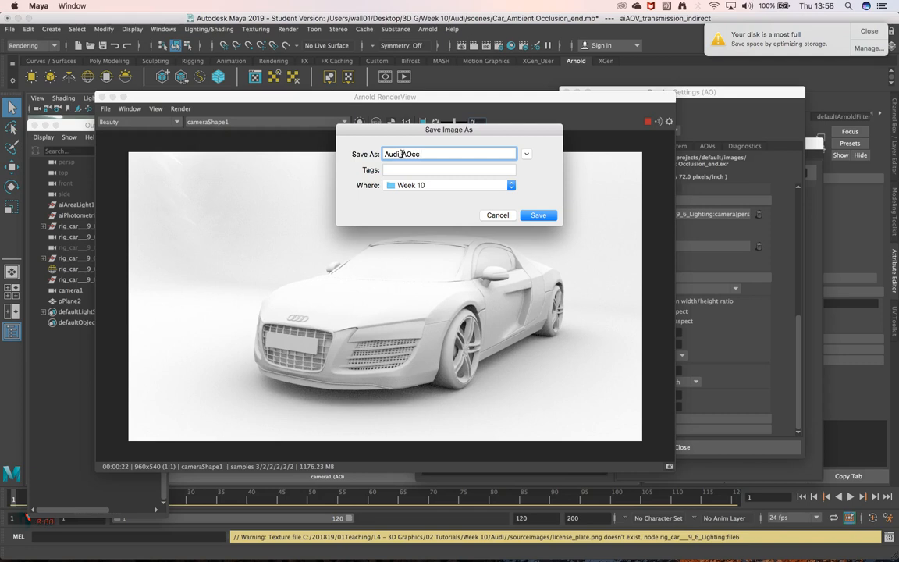
click(537, 215)
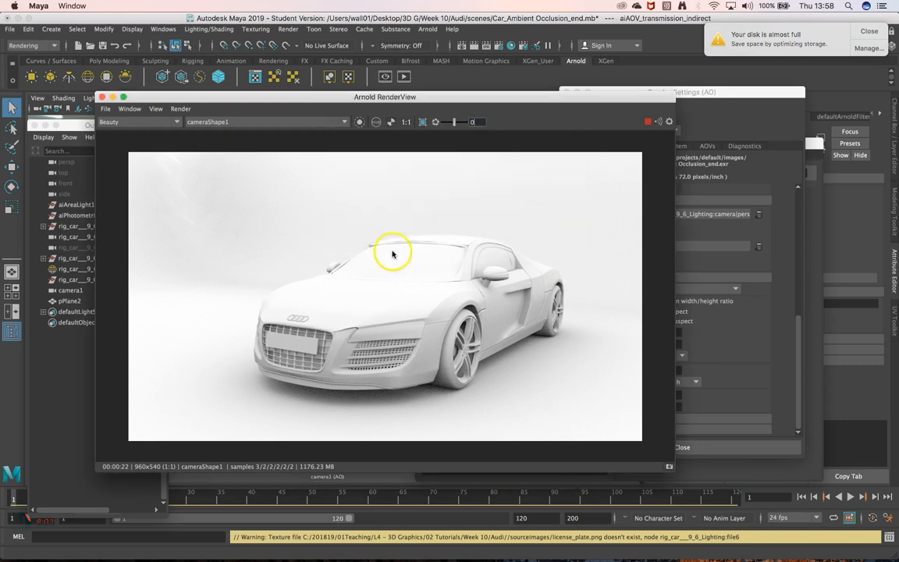
Switch to Finder, preview Audi_AOcc.jpg in the Week 10 folder, and minimize the Finder window
click(34, 543)
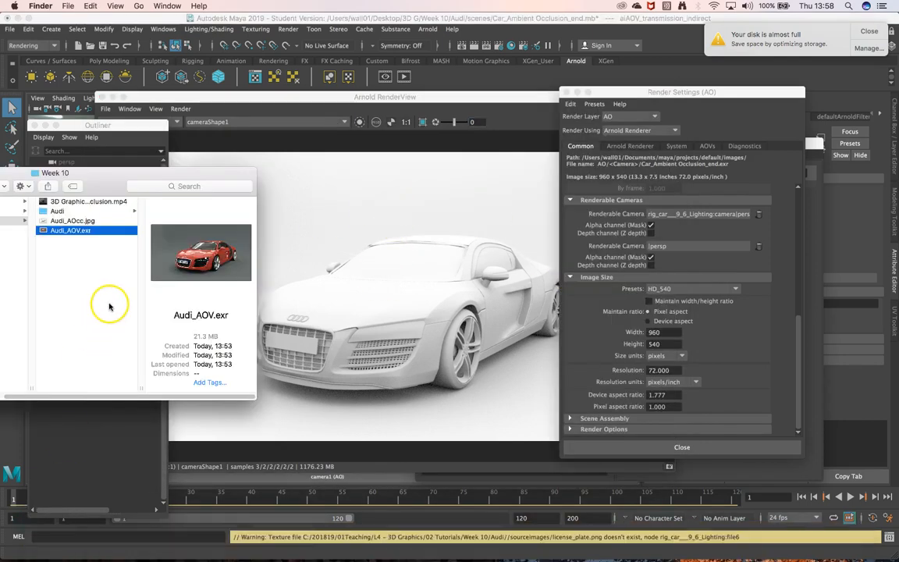
click(83, 223)
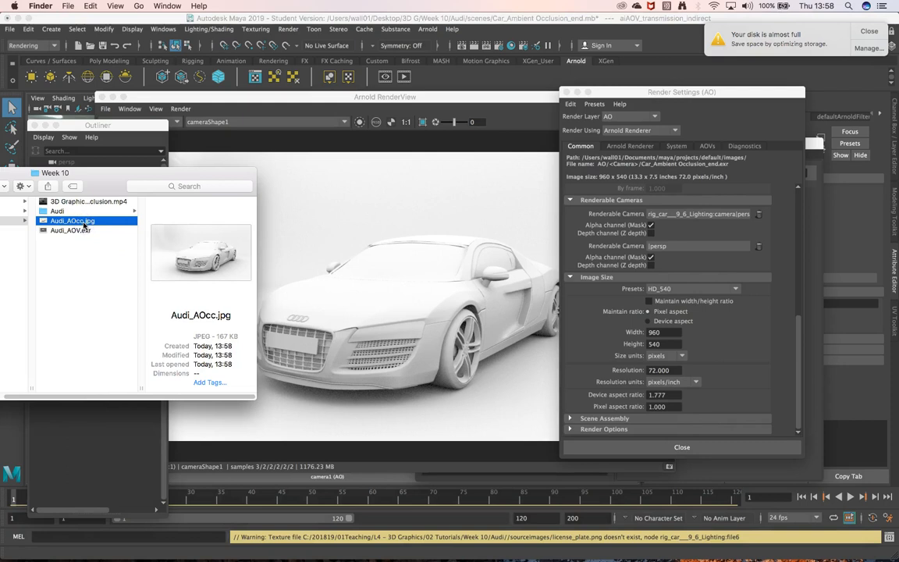
key(space)
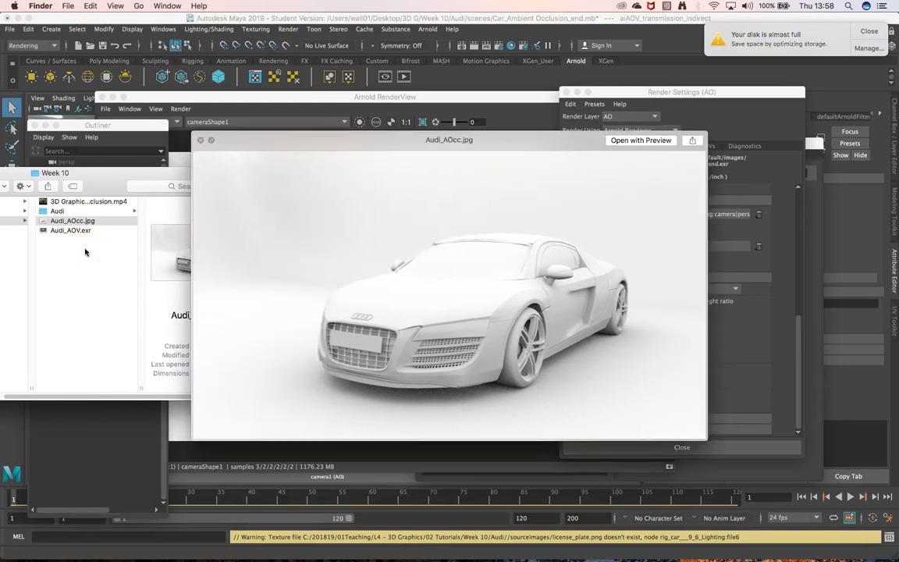
key(space)
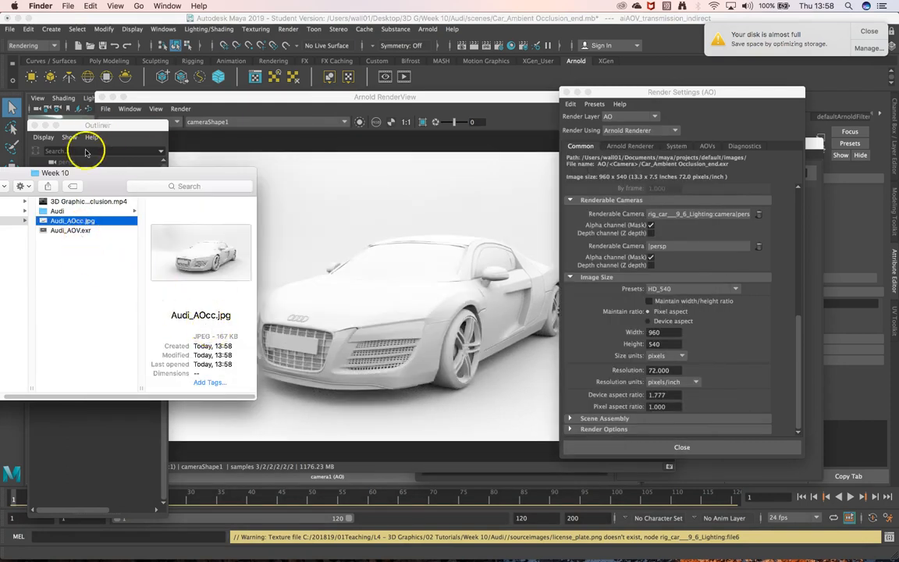
drag(88, 173, 354, 219)
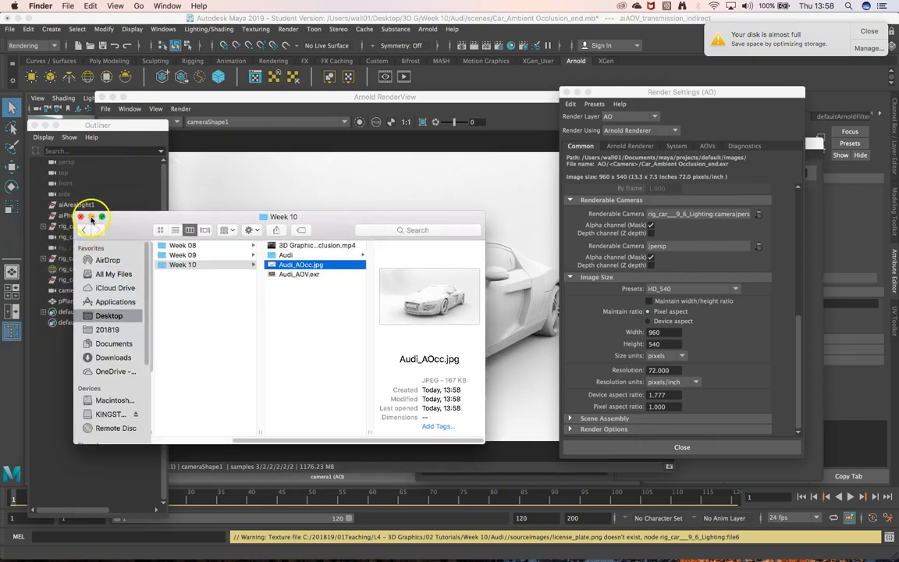
click(90, 216)
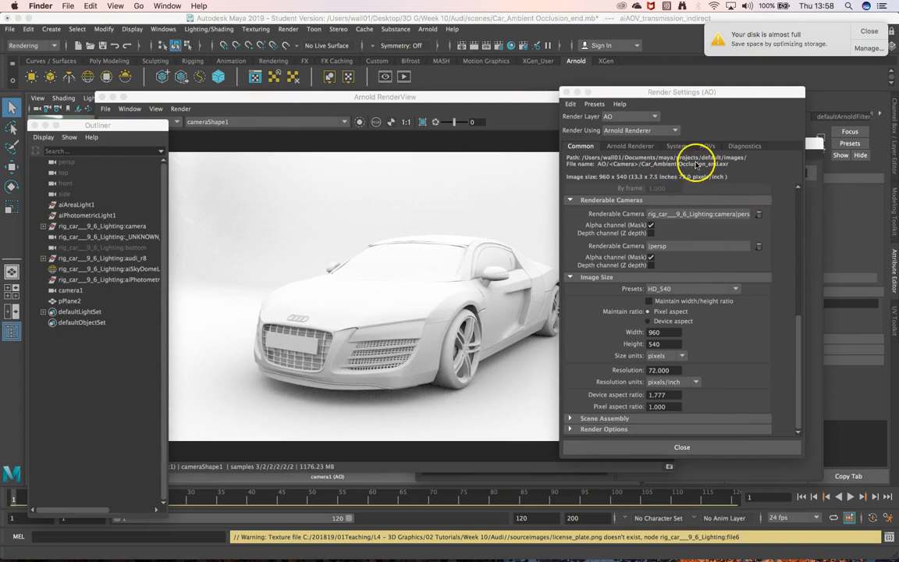
Review the AO layer's render settings: file output, Arnold sampling, system, AOVs and diagnostics, leaving them as they are
click(799, 225)
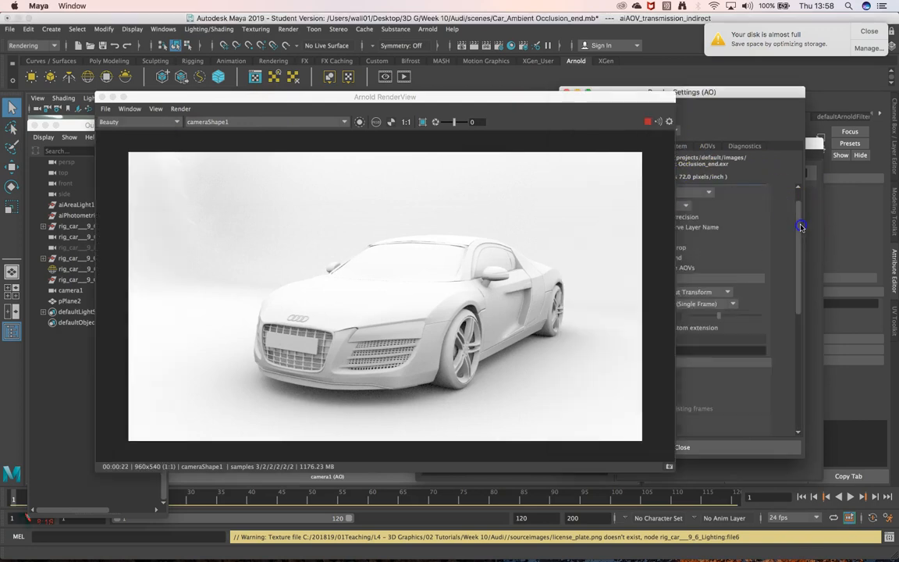
drag(799, 226, 801, 186)
click(786, 216)
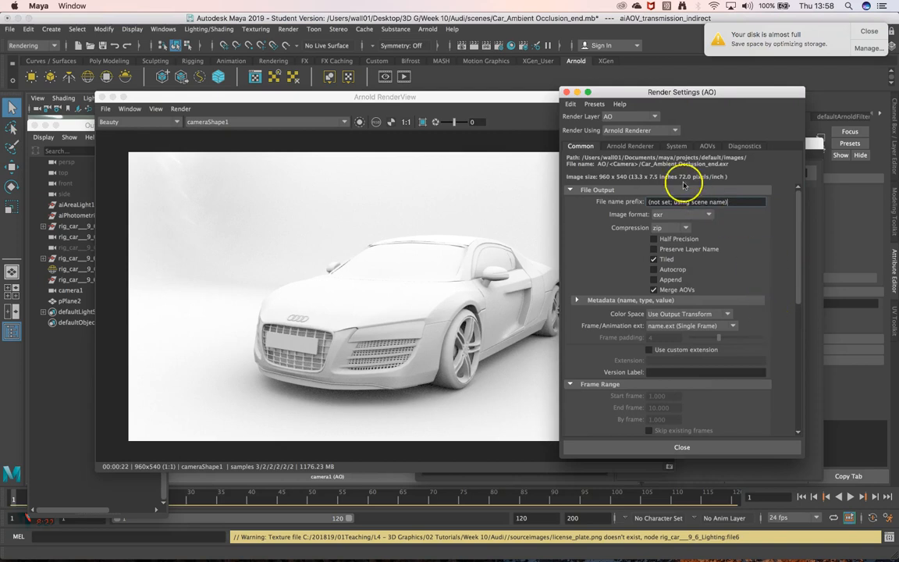
click(624, 147)
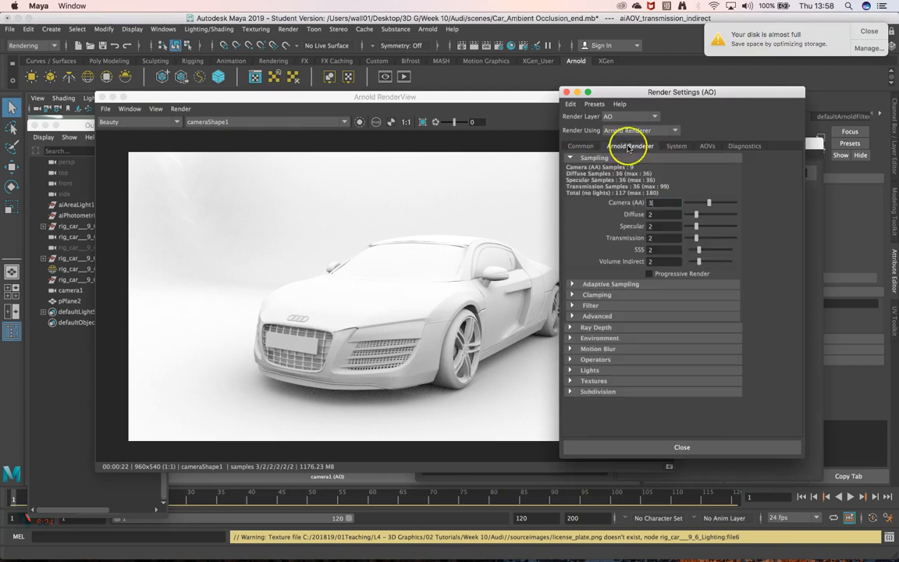
click(676, 147)
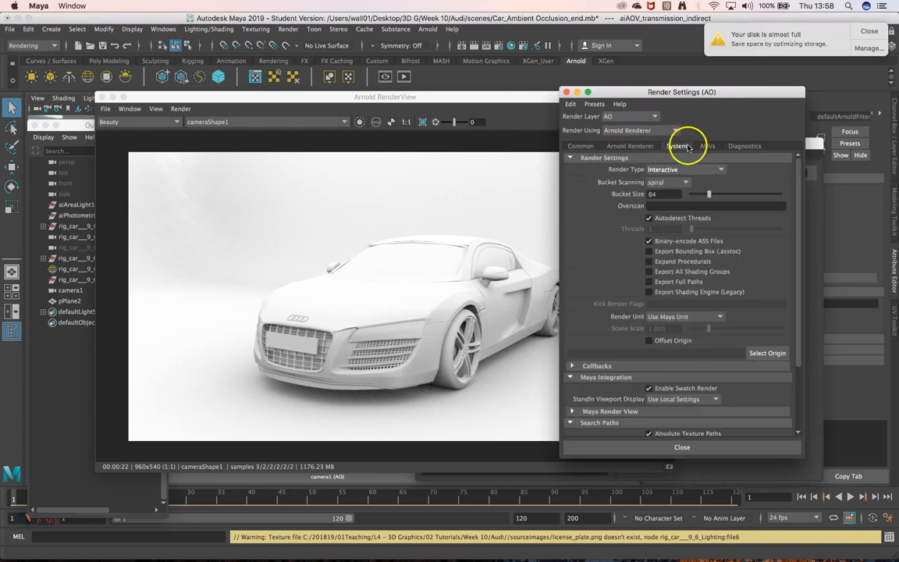
click(706, 146)
click(739, 148)
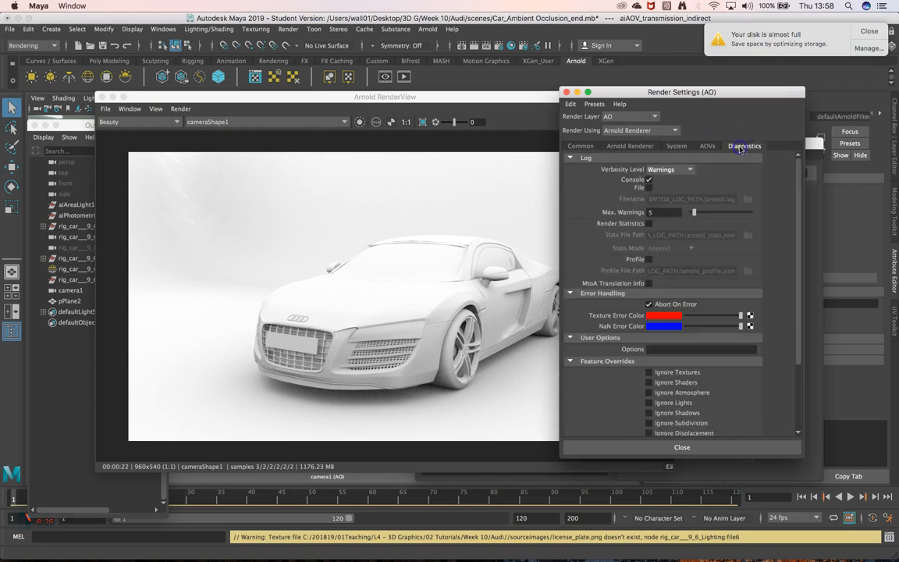
click(582, 146)
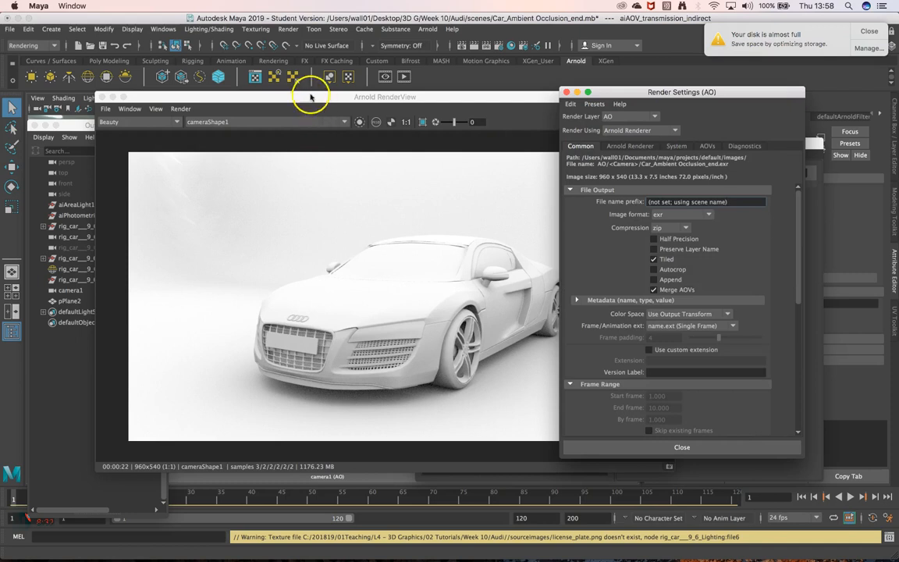
Switch the Render Settings to masterLayer to check its output settings and render, and return to the AO layer
click(633, 117)
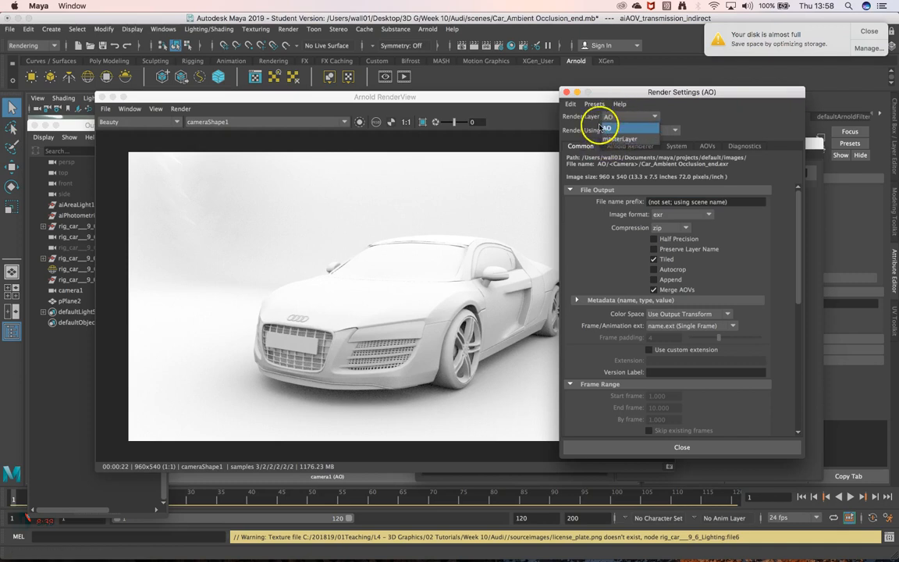
click(613, 125)
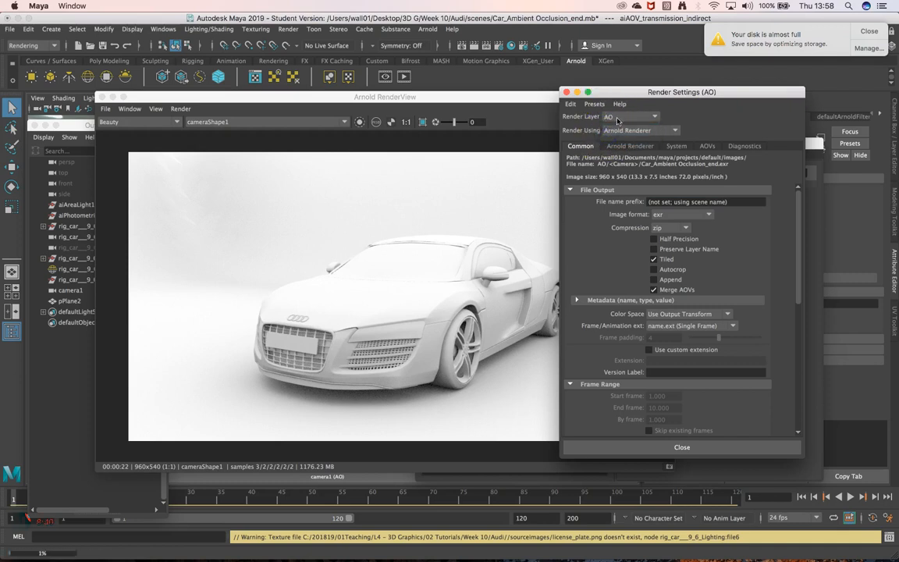
click(618, 117)
click(622, 117)
click(622, 117)
click(624, 131)
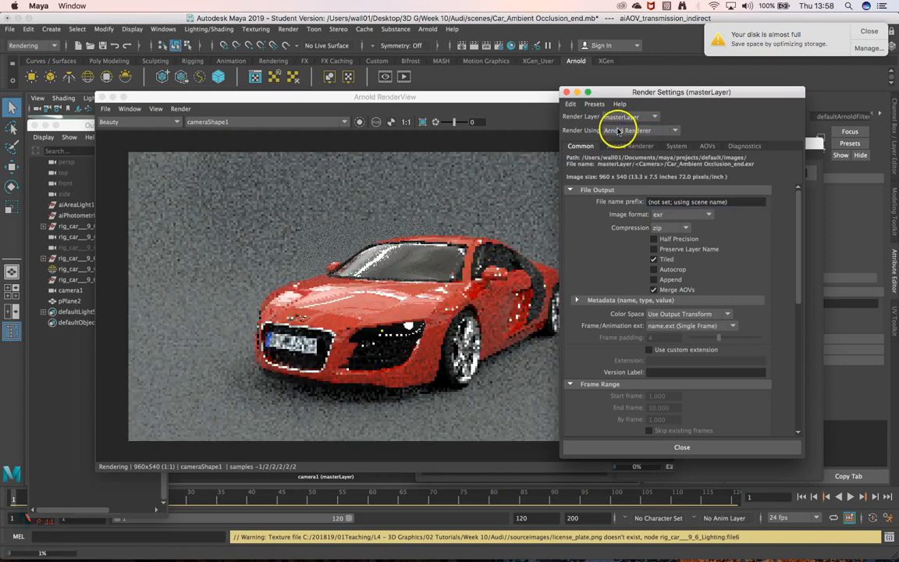
click(622, 117)
click(621, 113)
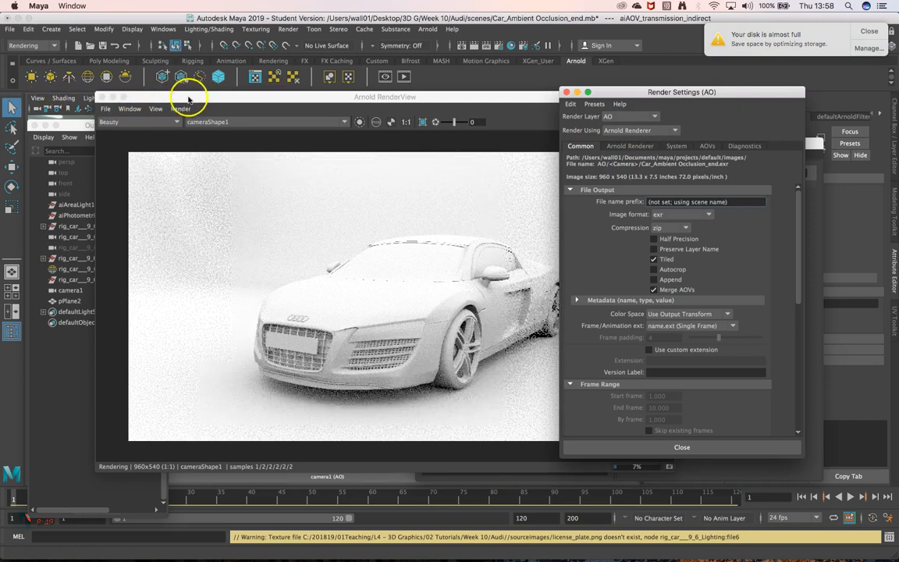
Save the scene in the Audi scenes folder under the new name Car_Ambient Occlusion_ForRender.mb, accepting the student version notice
click(11, 29)
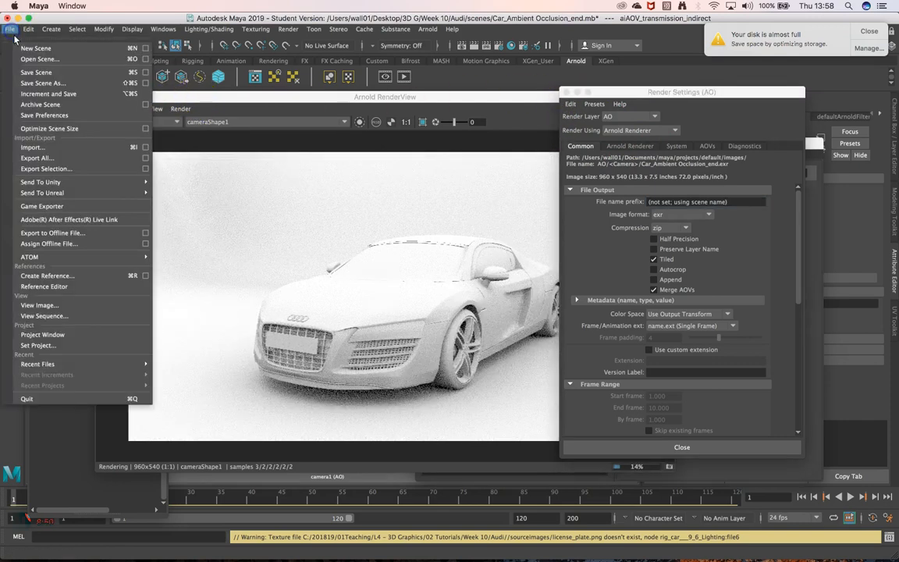
click(48, 83)
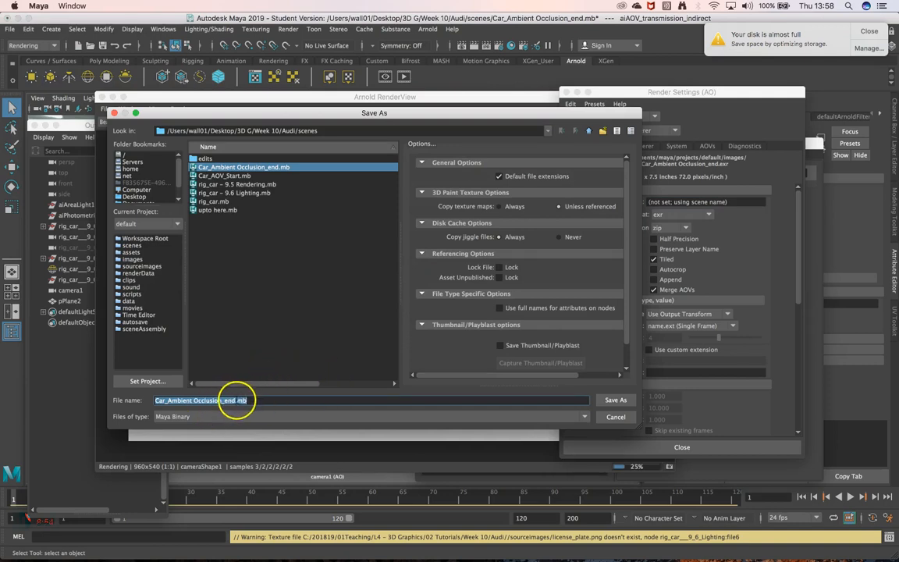
click(236, 400)
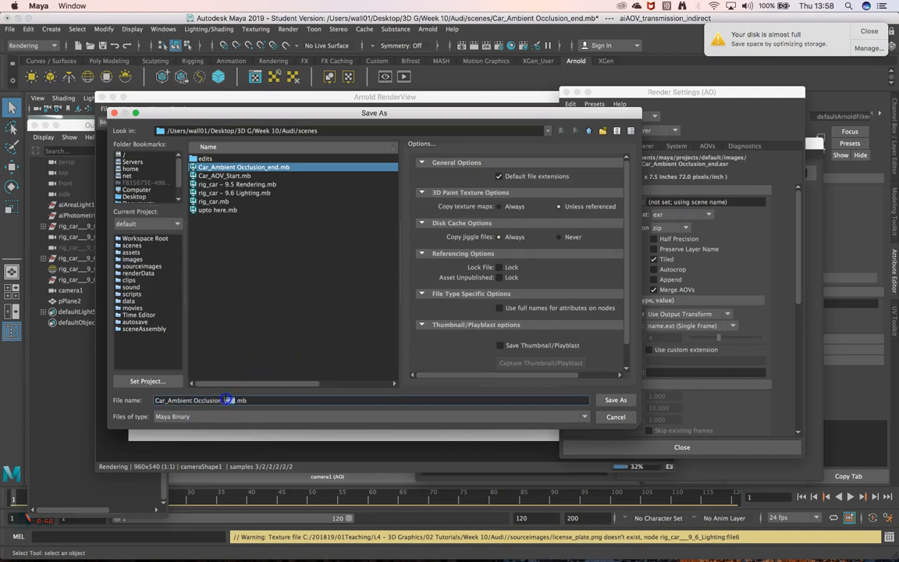
text(Forrender)
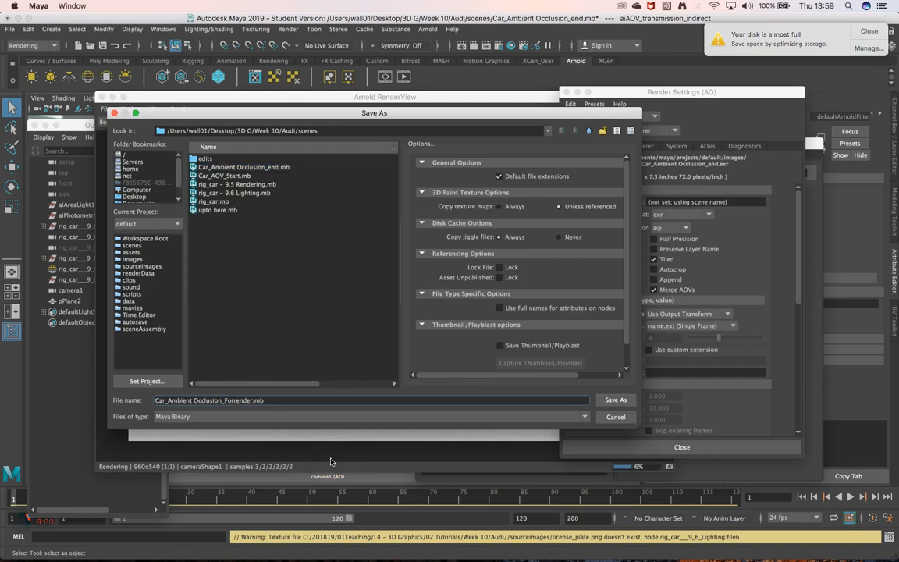
key(BackSpace)
text(R)
click(610, 399)
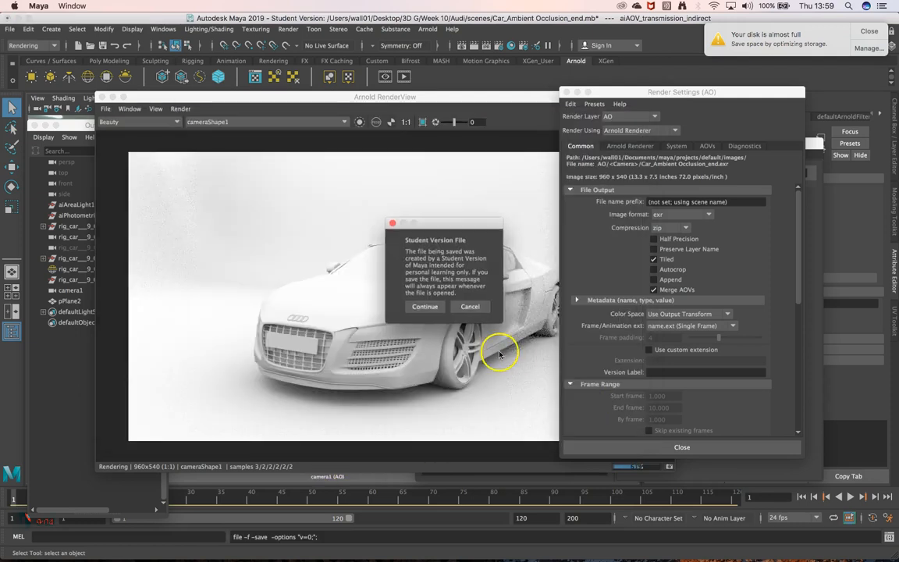
click(425, 307)
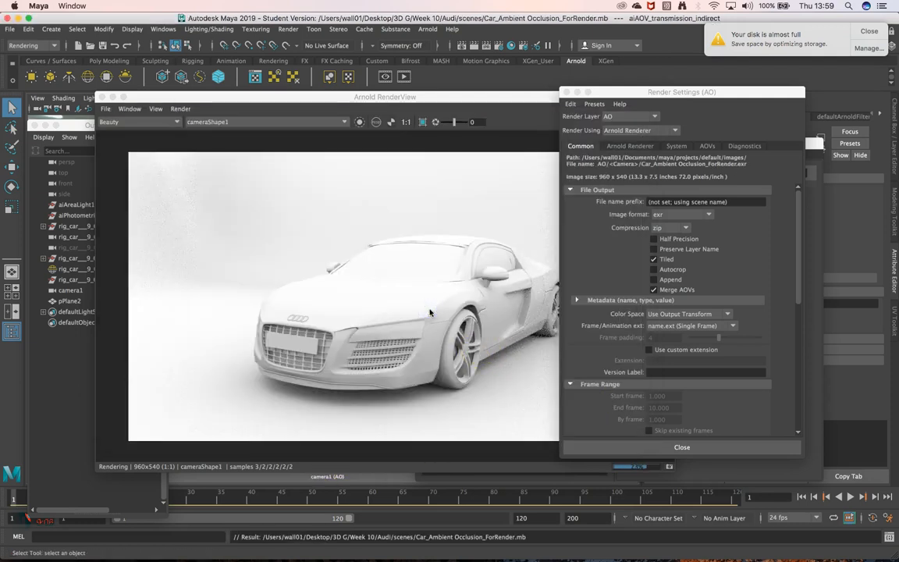